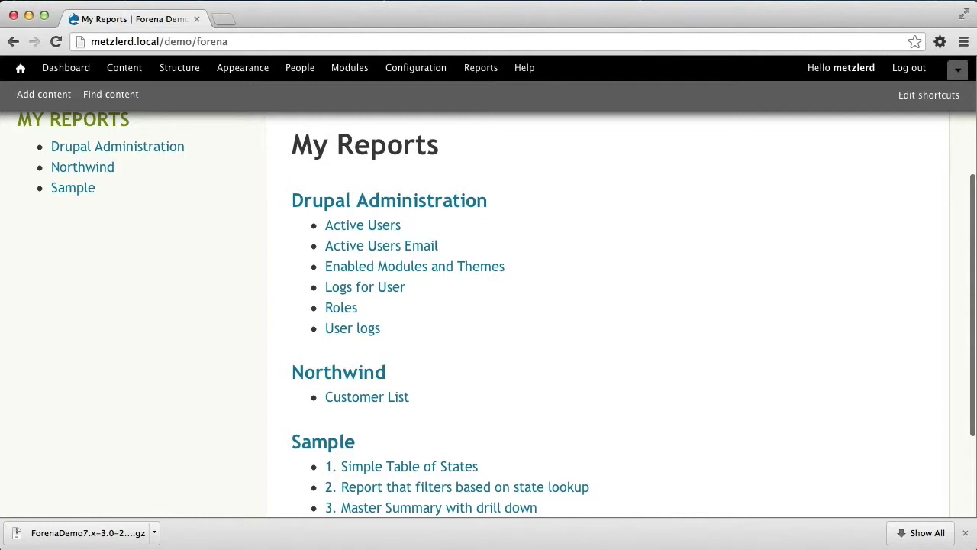
Open the Northwind Customer List report and scroll through its customer rows
{"action": "left_click", "coordinate": [360, 398]}
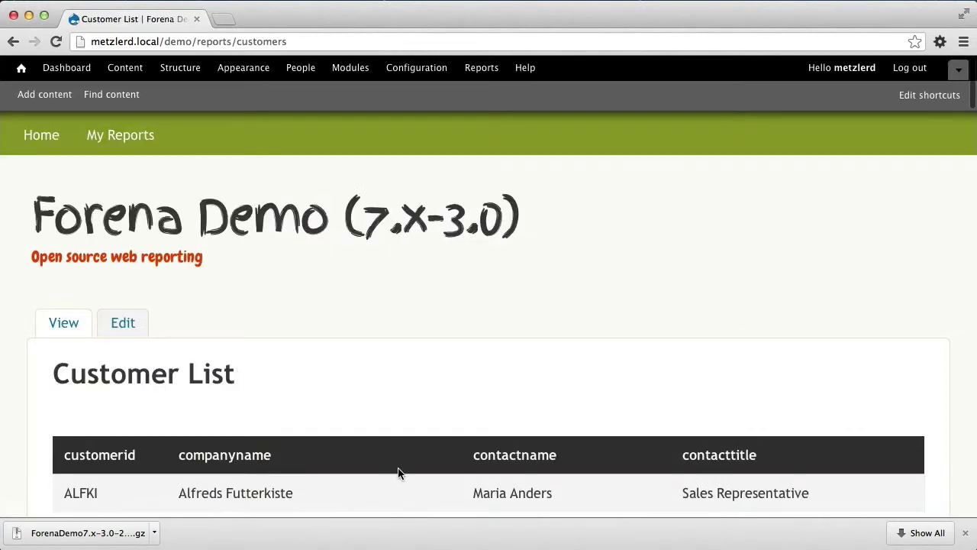
{"action": "scroll", "coordinate": [396, 445], "scroll_direction": "down", "scroll_amount": 5}
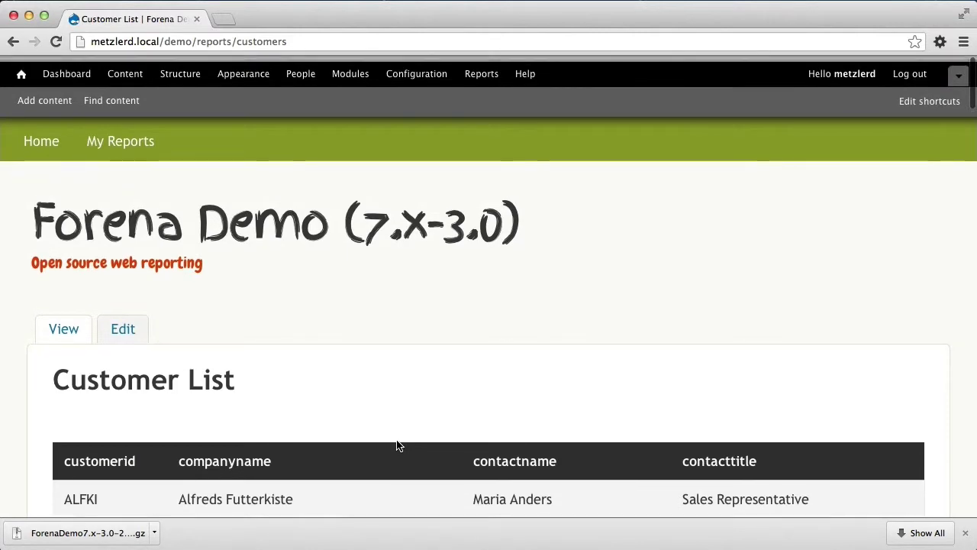
{"action": "scroll", "coordinate": [396, 445], "scroll_direction": "down", "scroll_amount": 2}
{"action": "scroll", "coordinate": [396, 445], "scroll_direction": "up", "scroll_amount": 7}
{"action": "scroll", "coordinate": [396, 445], "scroll_direction": "down", "scroll_amount": 2}
{"action": "scroll", "coordinate": [397, 445], "scroll_direction": "down", "scroll_amount": 1}
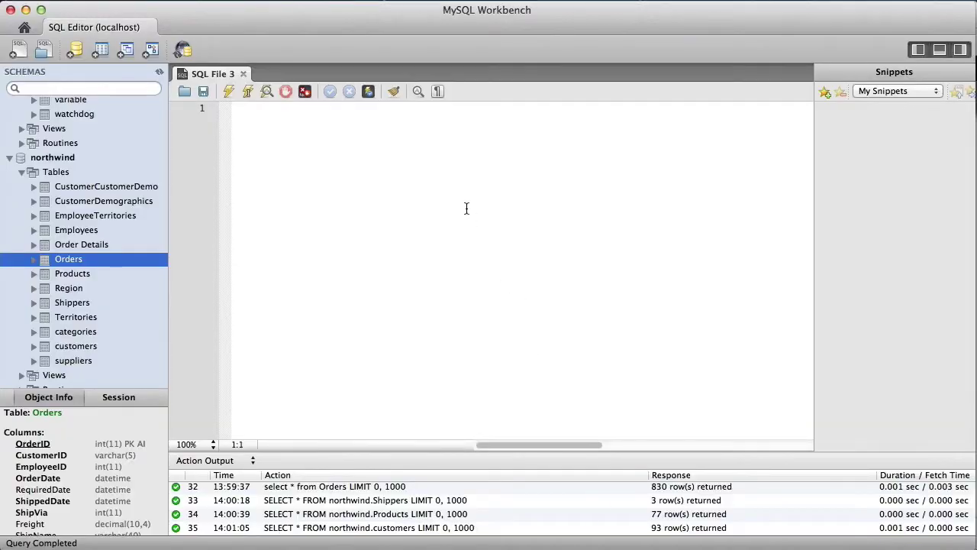
Write the query '--ACCESS=access content' then SELECT * FROM orders WHERE customerid=:customer
{"action": "left_click", "coordinate": [264, 111]}
{"action": "type", "text": "--"}
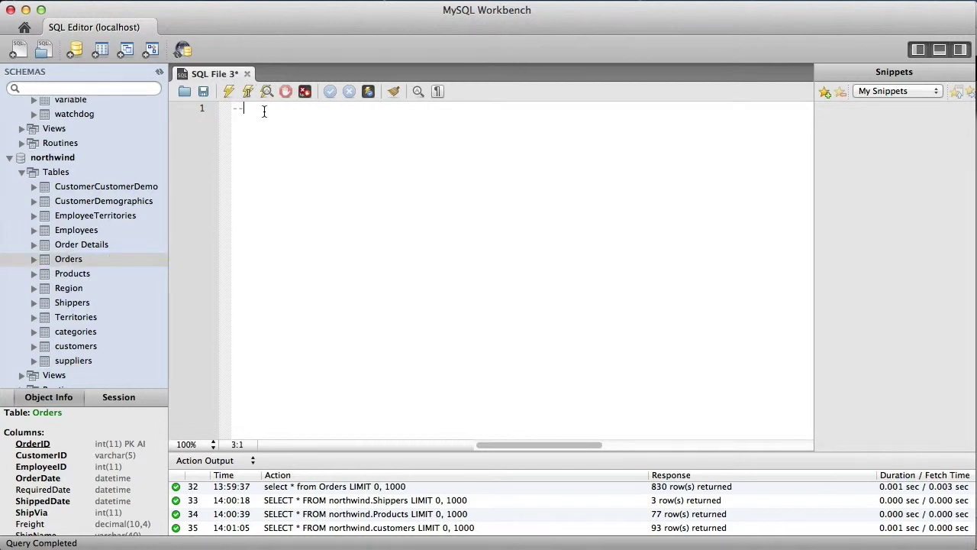
{"action": "type", "text": "ACCESS=access content"}
{"action": "key", "text": "Return"}
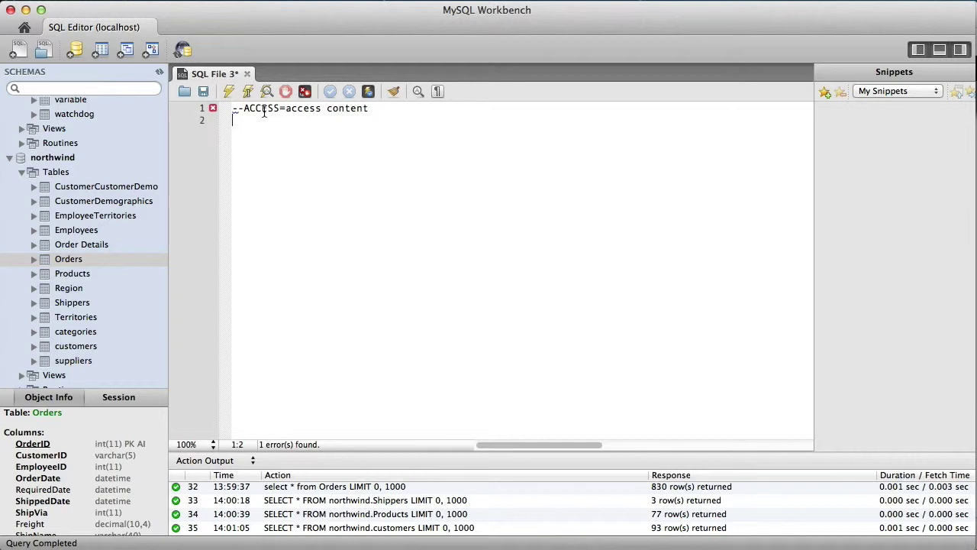
{"action": "type", "text": "SELECT * from"}
{"action": "key", "text": "BackSpace"}
{"action": "key", "text": "BackSpace"}
{"action": "key", "text": "BackSpace"}
{"action": "key", "text": "BackSpace"}
{"action": "key", "text": "BackSpace"}
{"action": "type", "text": "FROM orders"}
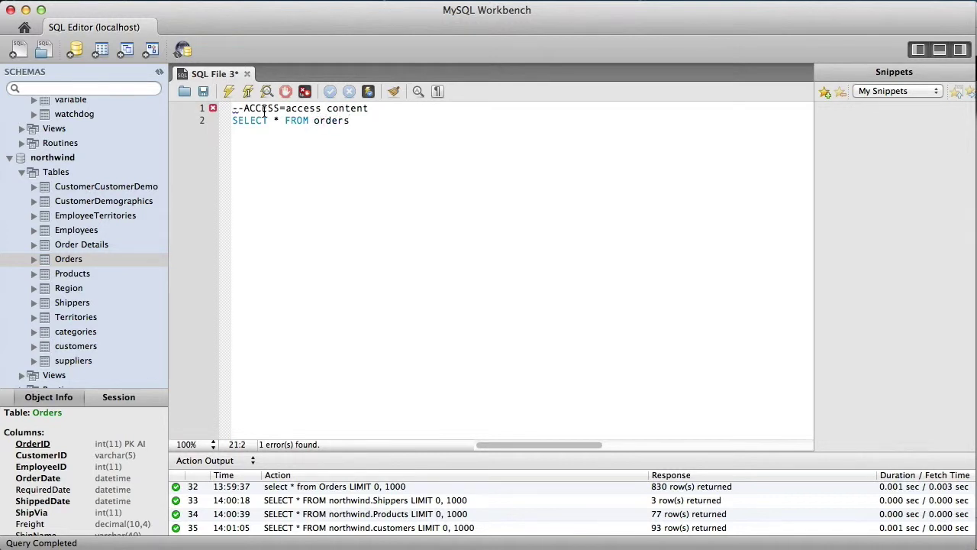
{"action": "key", "text": "Return"}
{"action": "type", "text": "WHERE customerid"}
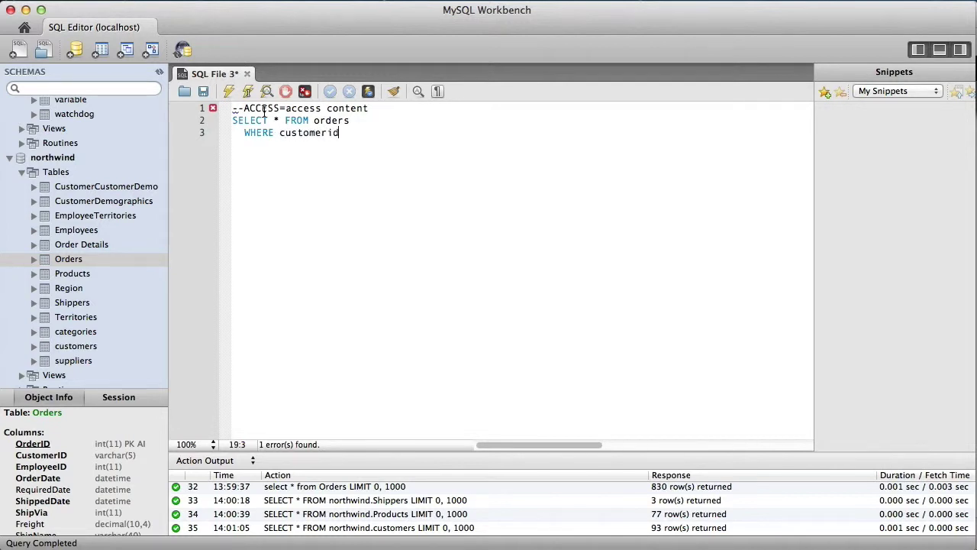
{"action": "type", "text": "=:customer"}
Run the query and save it as customer_orders.sql
{"action": "left_click", "coordinate": [229, 92]}
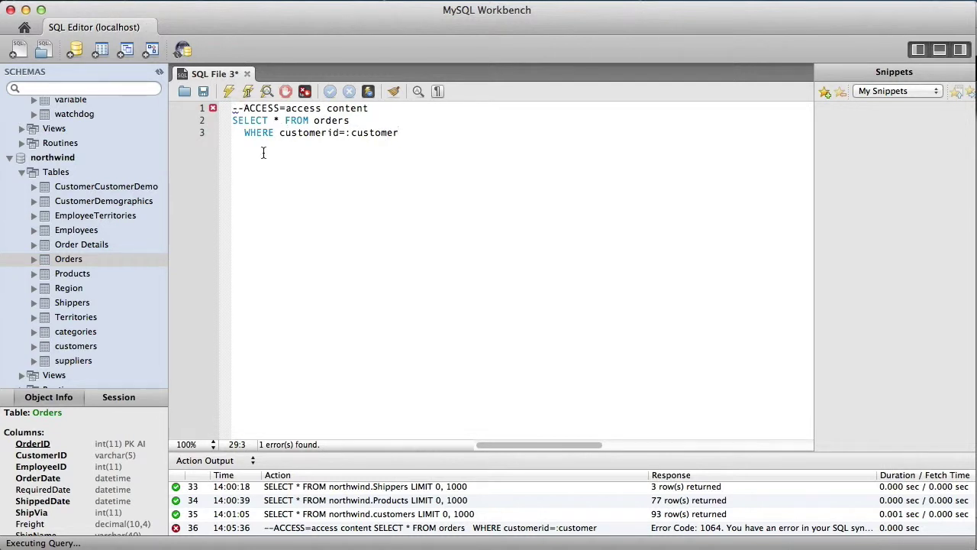
{"action": "left_click", "coordinate": [203, 92]}
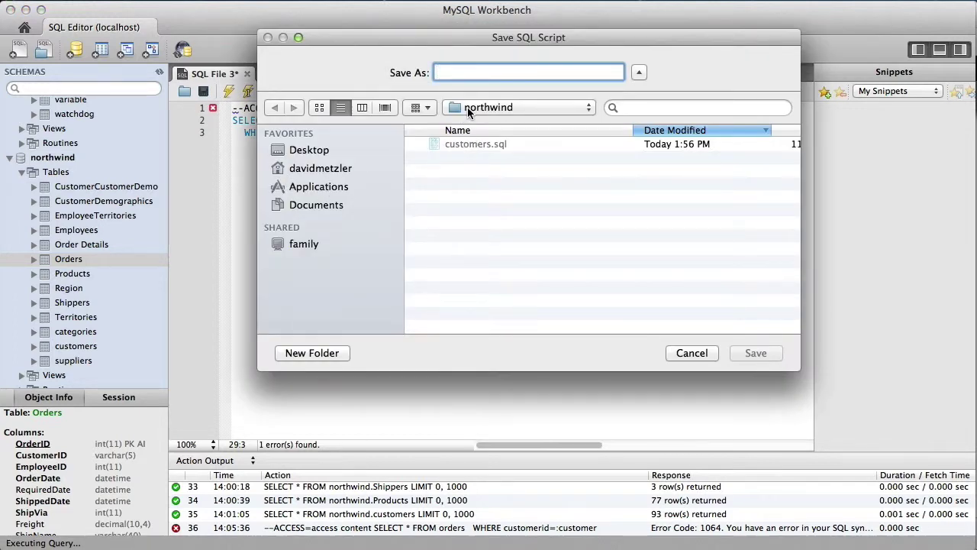
{"action": "type", "text": "customer"}
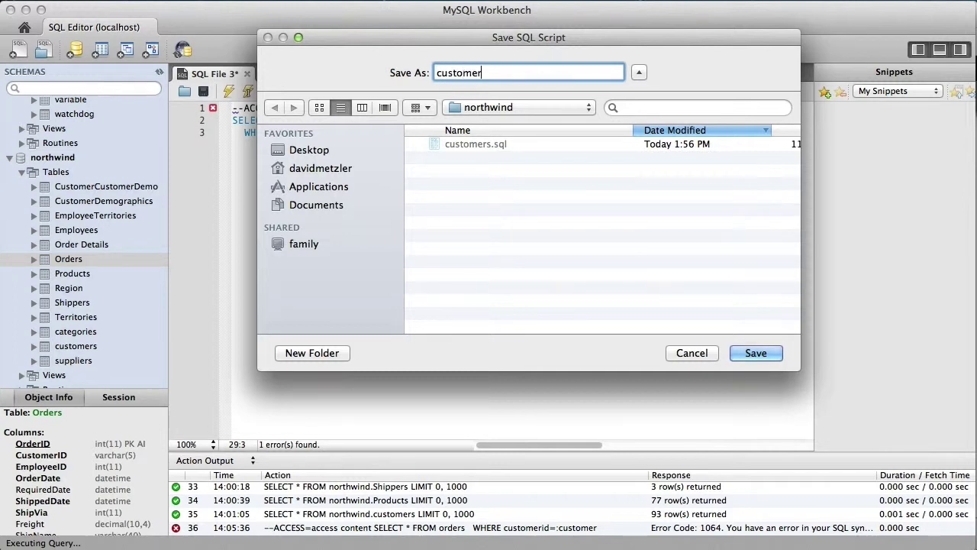
{"action": "type", "text": "_orders.sql"}
{"action": "left_click", "coordinate": [751, 352]}
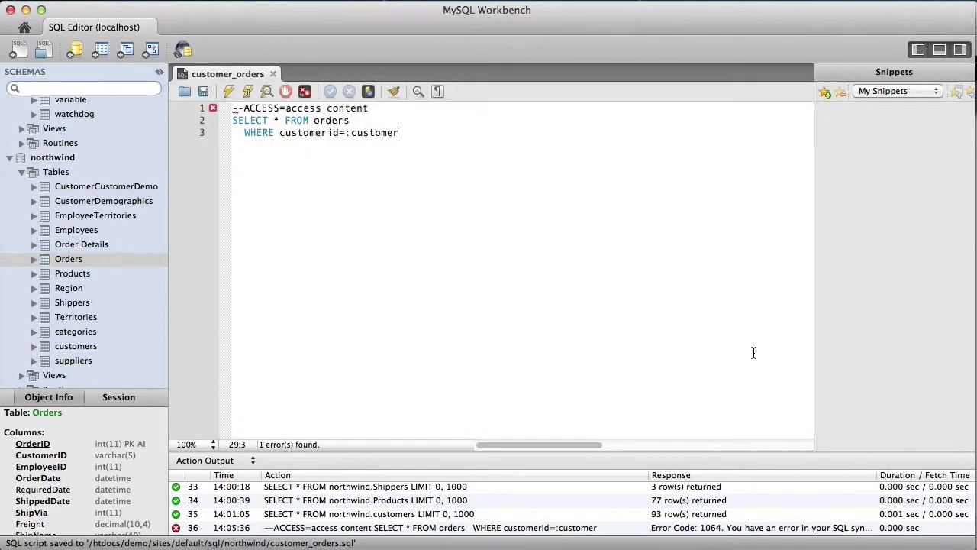
Go to Structure > Forena Reports > Create New Report
{"action": "left_click", "coordinate": [262, 132]}
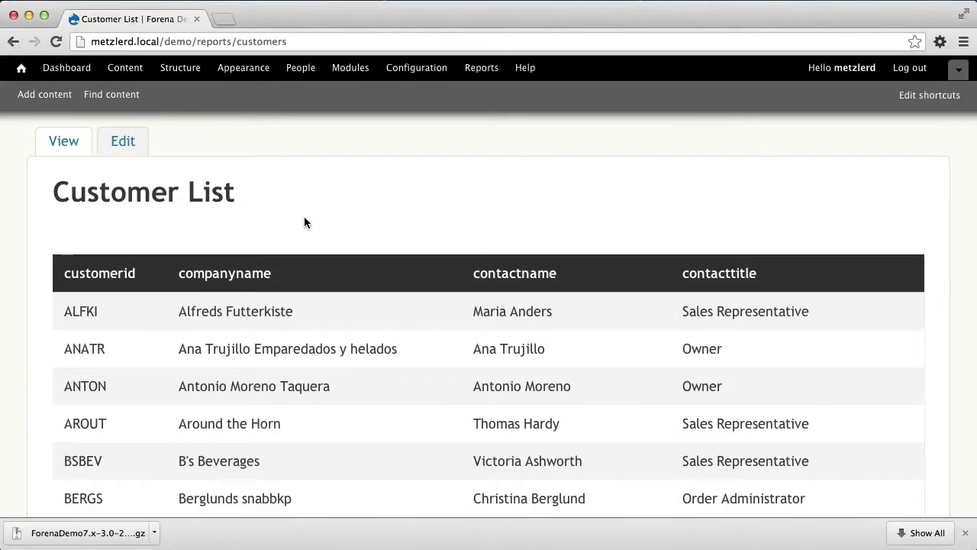
{"action": "scroll", "coordinate": [304, 221], "scroll_direction": "up", "scroll_amount": 5}
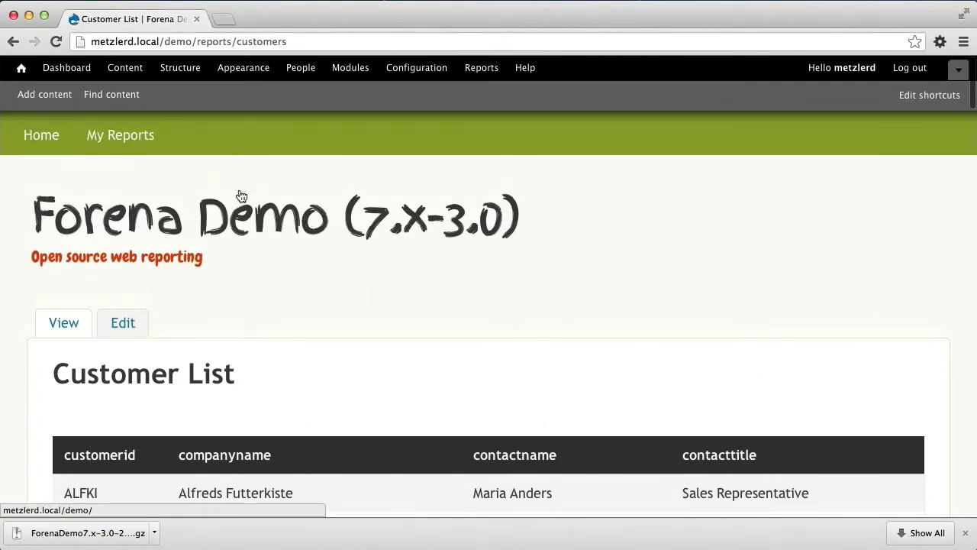
{"action": "left_click", "coordinate": [170, 70]}
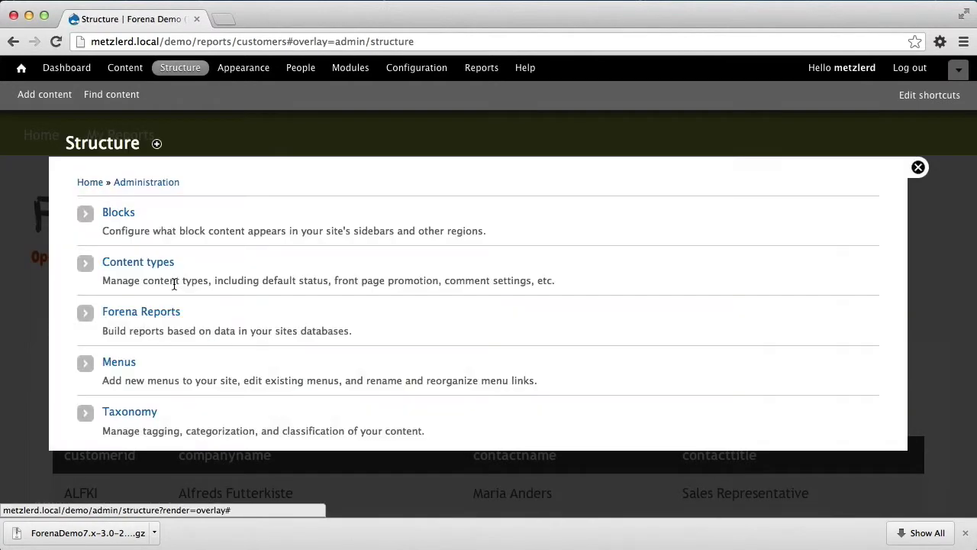
{"action": "left_click", "coordinate": [162, 313]}
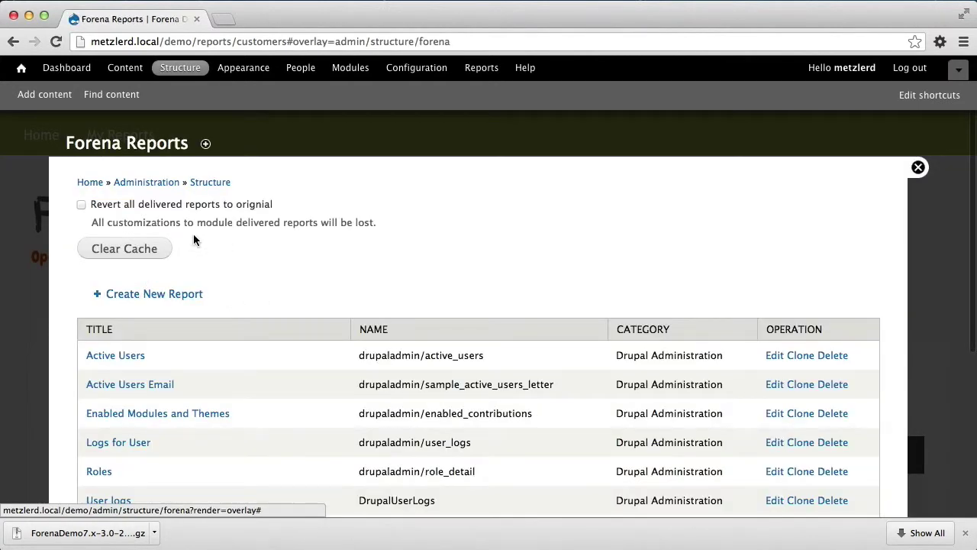
{"action": "left_click", "coordinate": [156, 295]}
Create report customer_orders titled Customer Orders in the Northwind category
{"action": "left_click", "coordinate": [160, 229]}
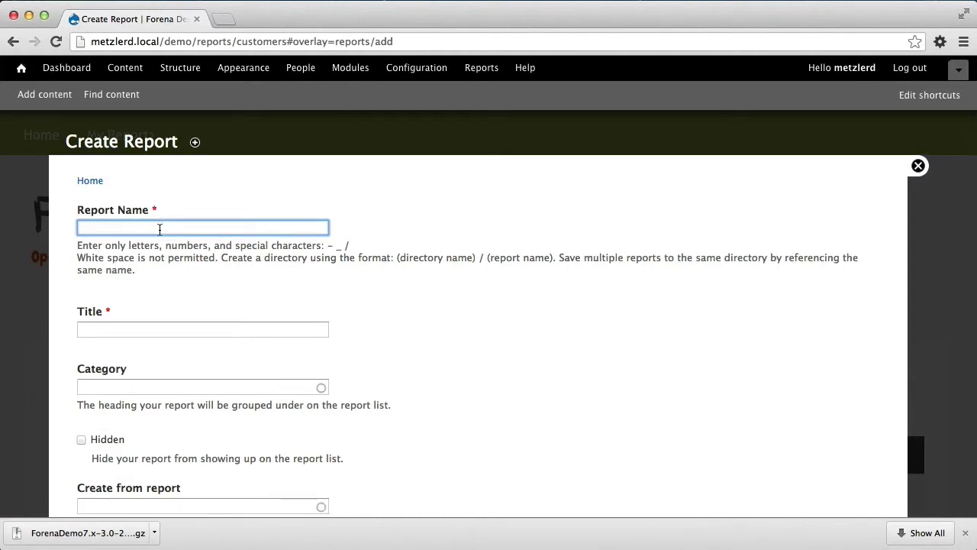
{"action": "type", "text": "cu"}
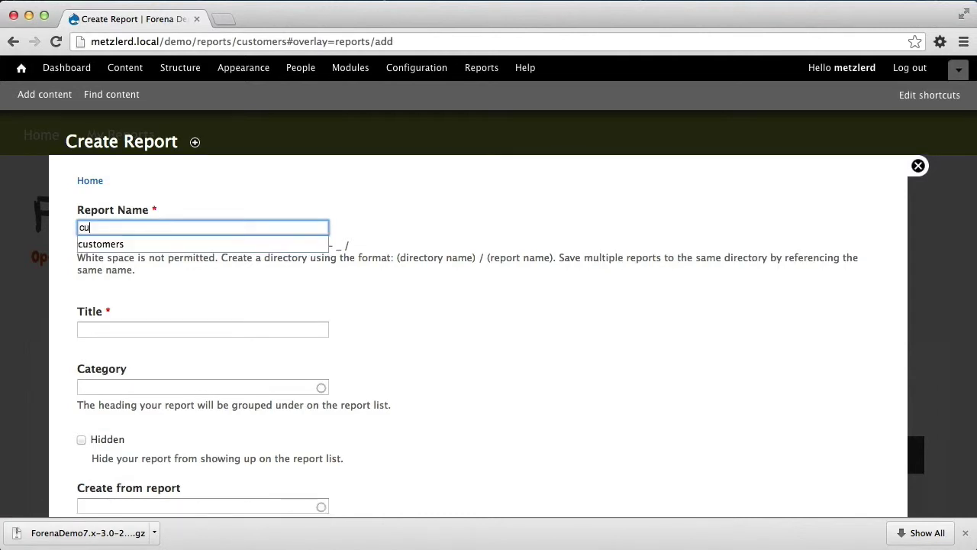
{"action": "type", "text": "stomer_orders"}
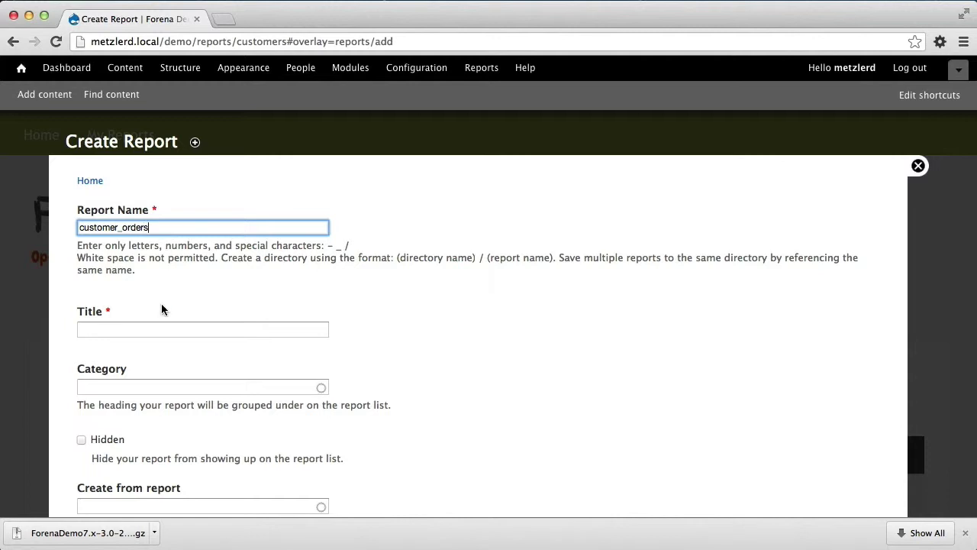
{"action": "left_click", "coordinate": [139, 333]}
{"action": "type", "text": "Customer Orders"}
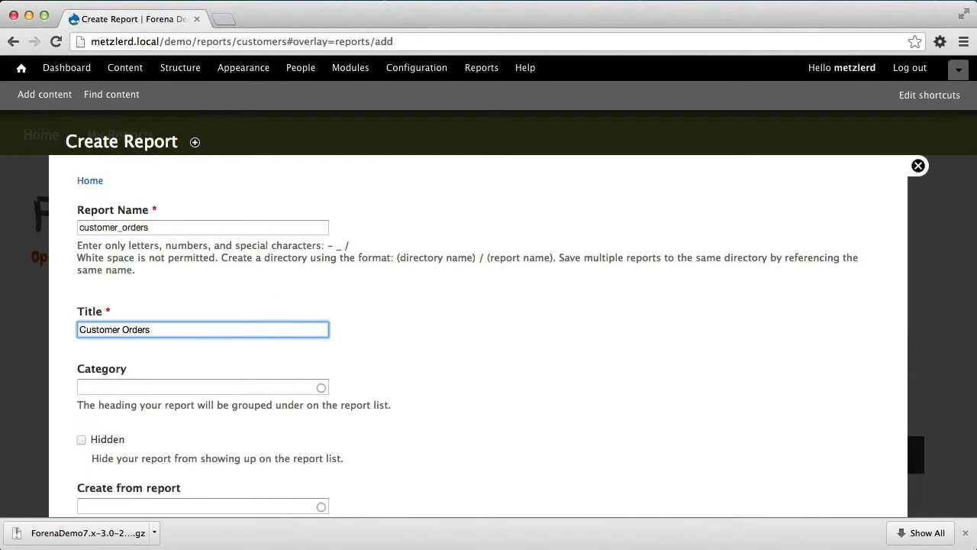
{"action": "left_click", "coordinate": [134, 385]}
{"action": "type", "text": "North"}
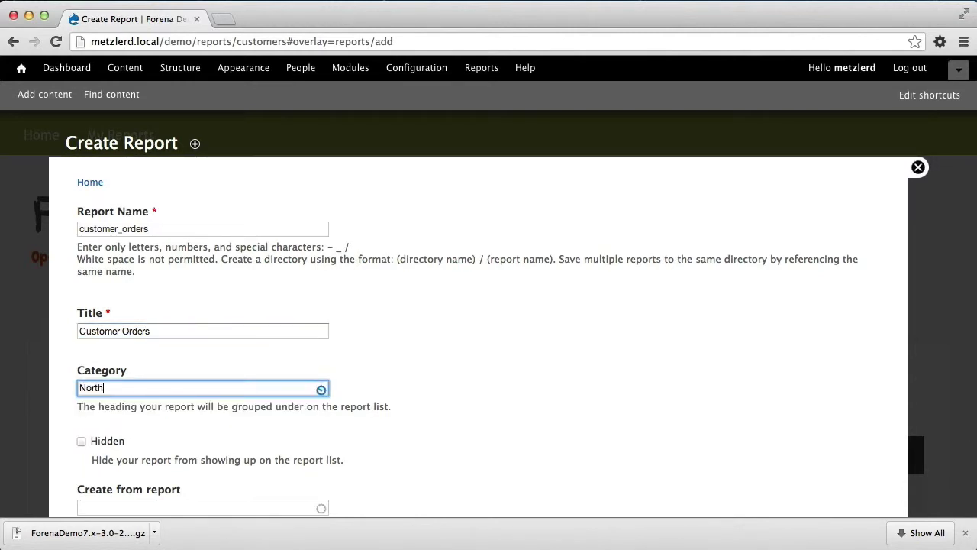
{"action": "type", "text": "w"}
{"action": "key", "text": "Down"}
{"action": "key", "text": "Return"}
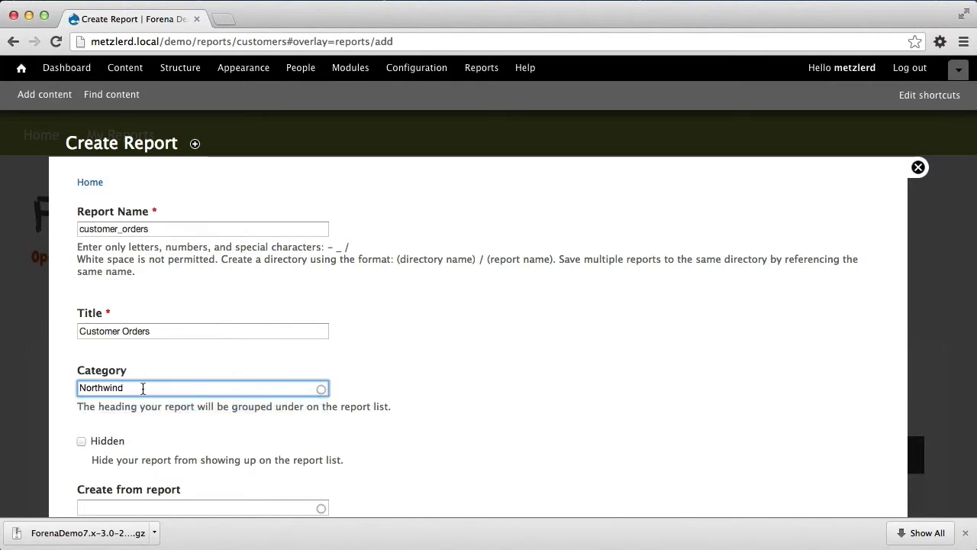
{"action": "scroll", "coordinate": [100, 473], "scroll_direction": "down", "scroll_amount": 3}
{"action": "left_click", "coordinate": [101, 454]}
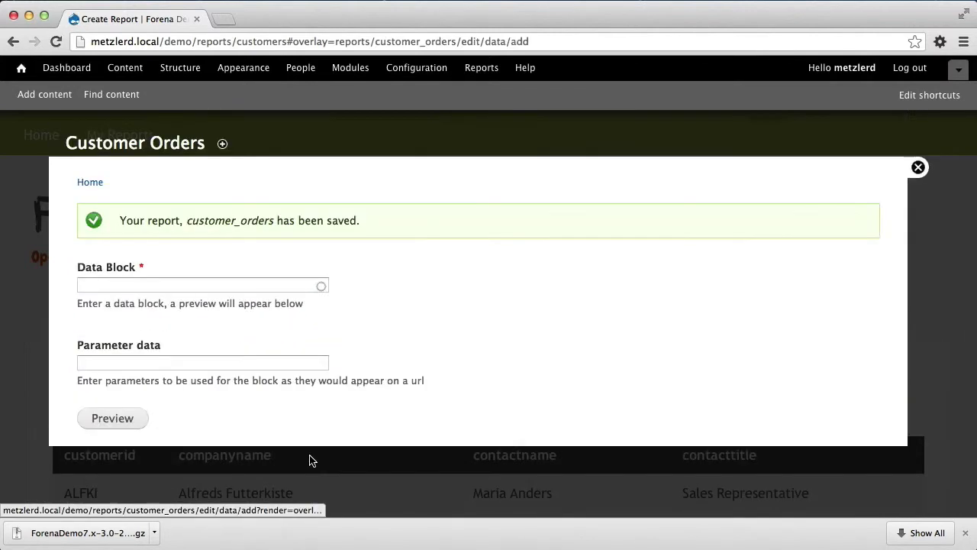
Set the data block to northwind/customer_orders and preview it, exposing the customer parameter
{"action": "left_click", "coordinate": [161, 287]}
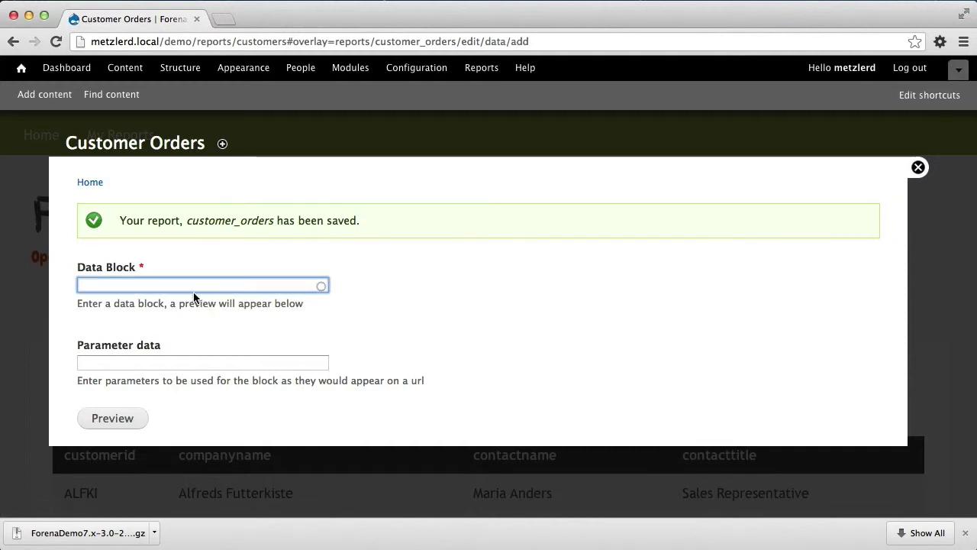
{"action": "type", "text": "orders"}
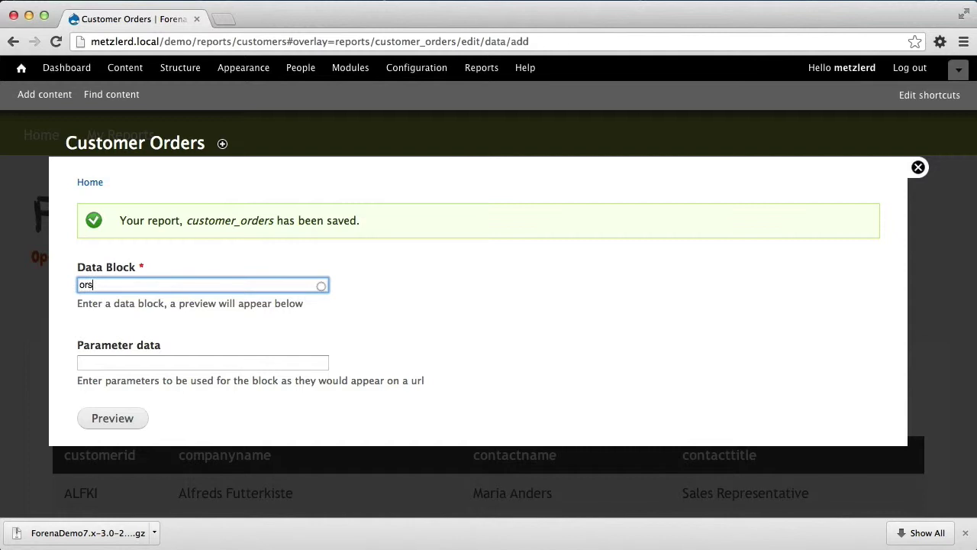
{"action": "key", "text": "Down"}
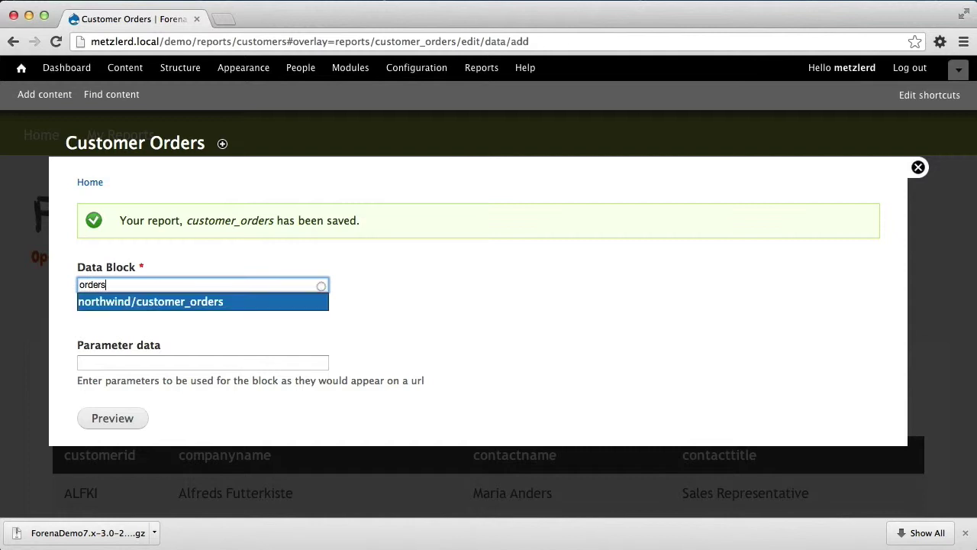
{"action": "key", "text": "Return"}
{"action": "left_click", "coordinate": [99, 420]}
{"action": "left_click", "coordinate": [174, 415]}
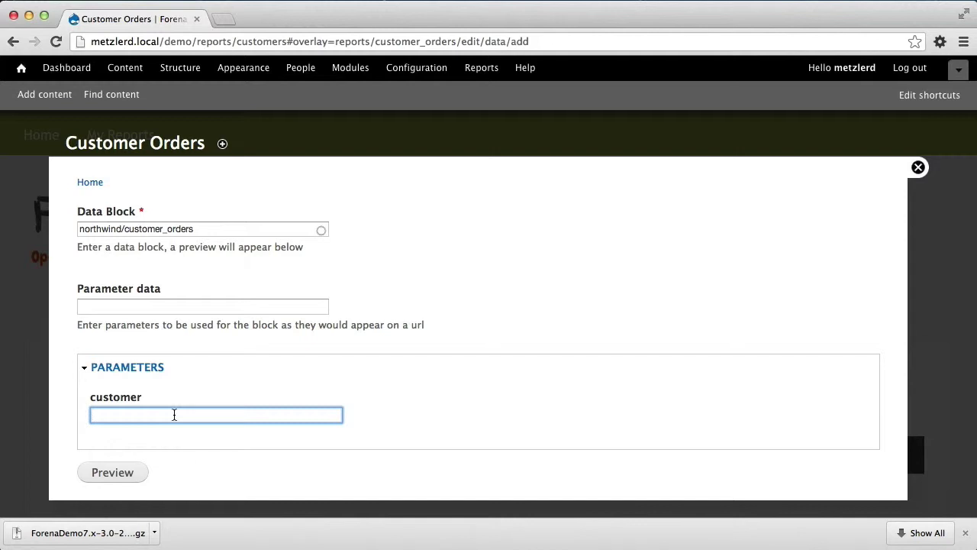
{"action": "left_click", "coordinate": [21, 71], "text": "super"}
In the new tab, open My Reports > Customer List and copy the customer ID ALFKI
{"action": "left_click", "coordinate": [229, 22]}
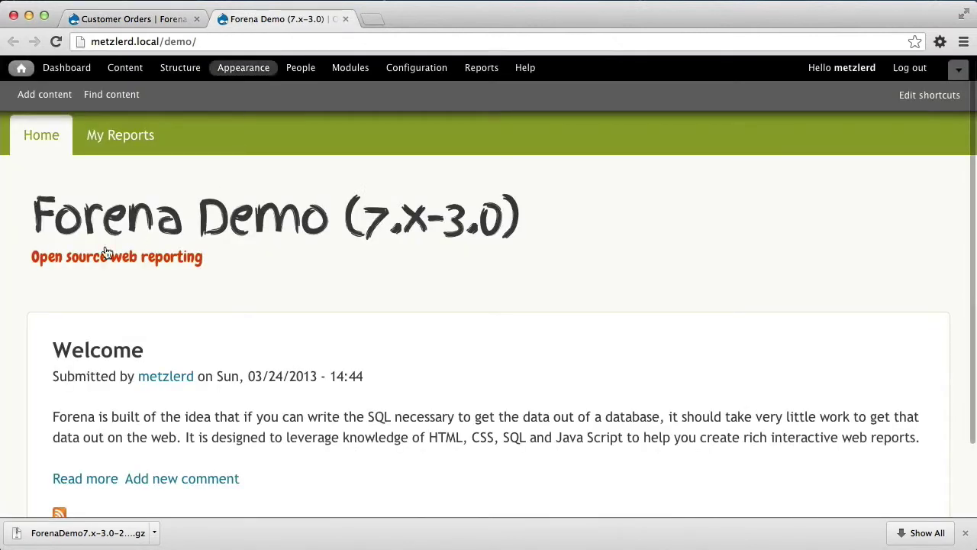
{"action": "scroll", "coordinate": [97, 376], "scroll_direction": "down", "scroll_amount": 2}
{"action": "scroll", "coordinate": [120, 367], "scroll_direction": "up", "scroll_amount": 2}
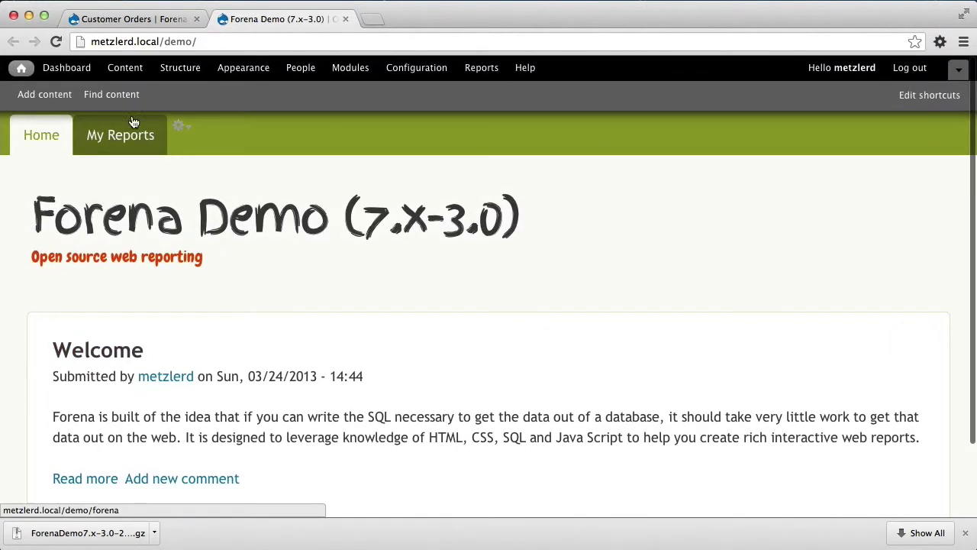
{"action": "left_click", "coordinate": [115, 135]}
{"action": "scroll", "coordinate": [211, 365], "scroll_direction": "down", "scroll_amount": 5}
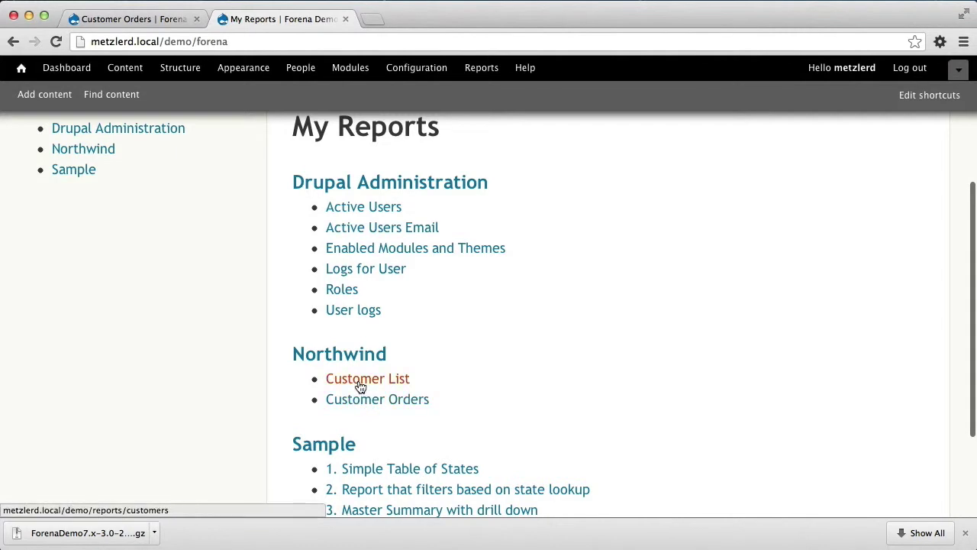
{"action": "left_click", "coordinate": [360, 386]}
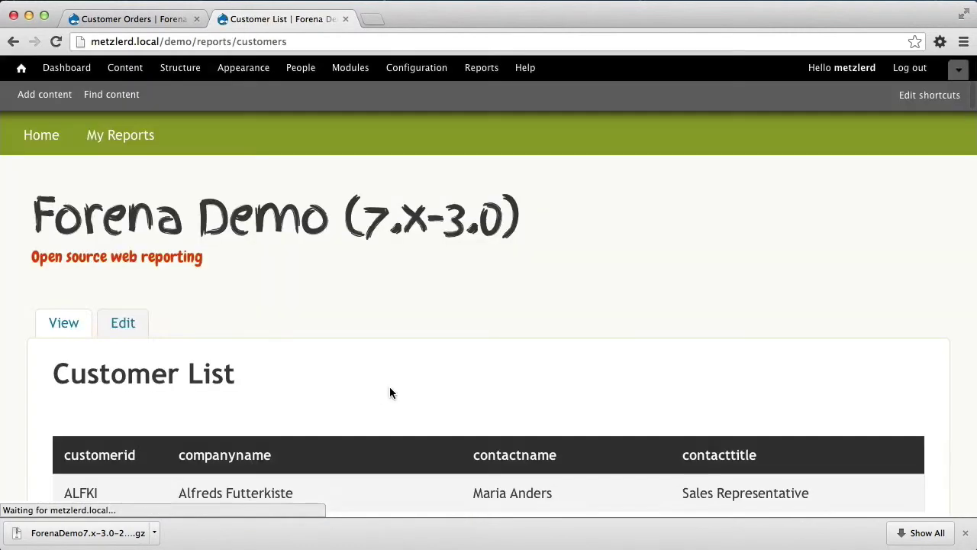
{"action": "scroll", "coordinate": [204, 398], "scroll_direction": "down", "scroll_amount": 3}
{"action": "double_click", "coordinate": [82, 376]}
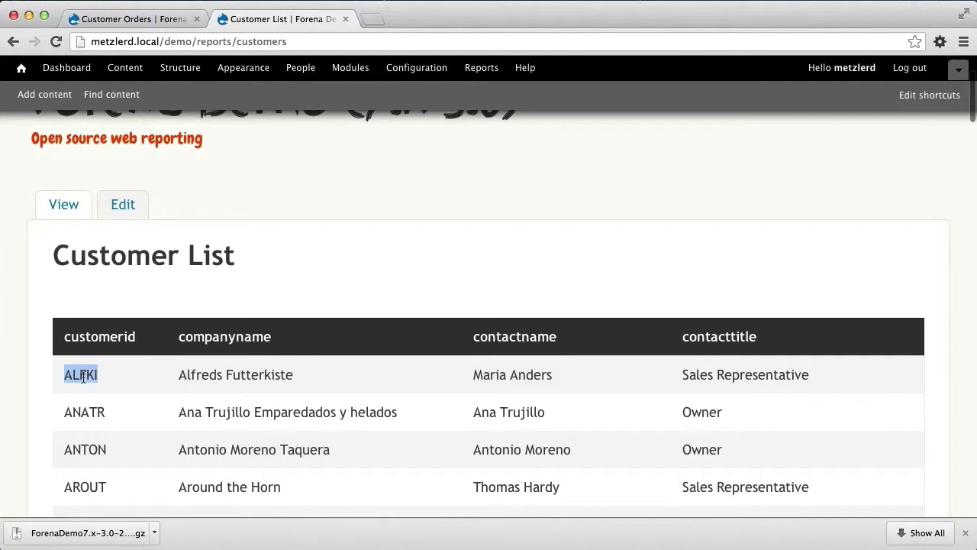
{"action": "scroll", "coordinate": [112, 388], "scroll_direction": "down", "scroll_amount": 2}
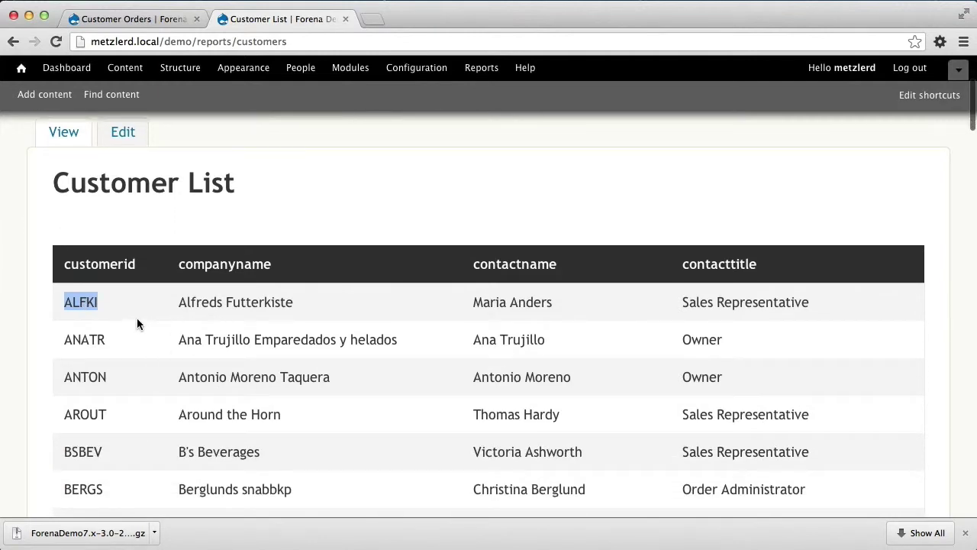
{"action": "right_click", "coordinate": [84, 303]}
{"action": "left_click", "coordinate": [111, 312]}
Paste ALFKI into Parameter data and preview the data block
{"action": "left_click", "coordinate": [105, 25]}
{"action": "left_click", "coordinate": [115, 309]}
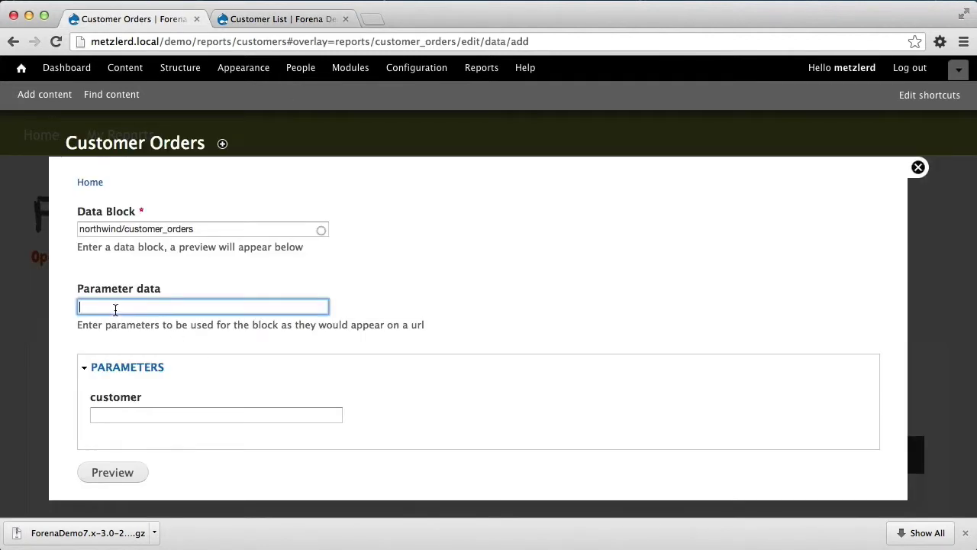
{"action": "key", "text": "super+v"}
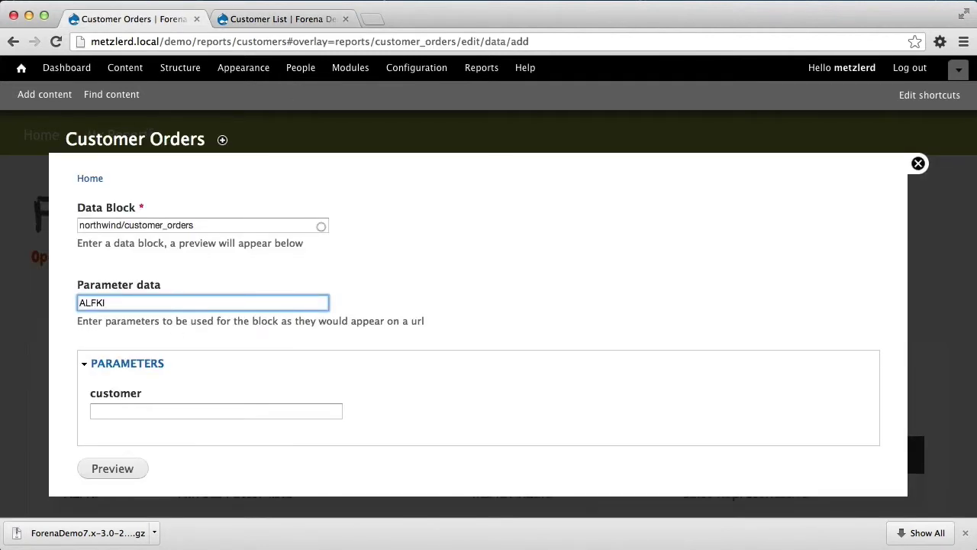
{"action": "left_click", "coordinate": [112, 468]}
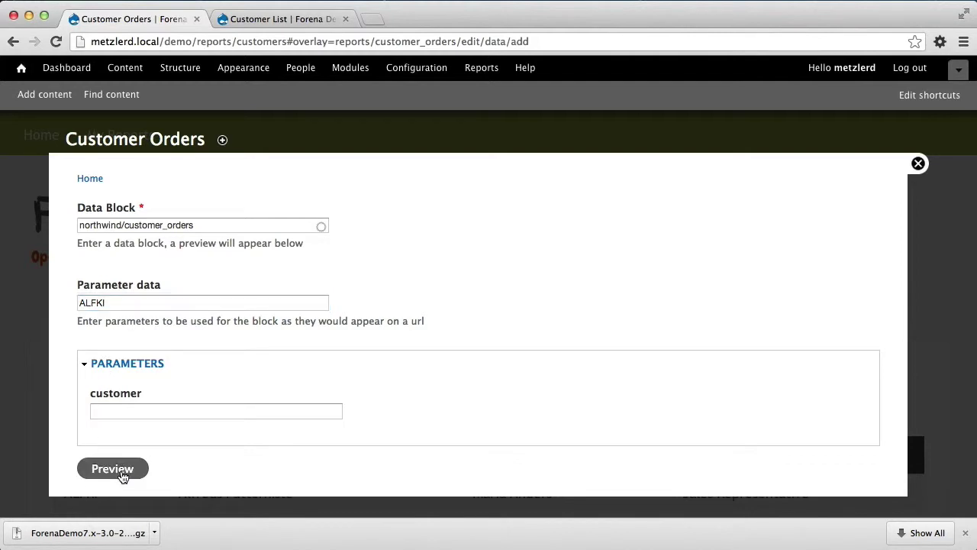
Move ALFKI from Parameter data into the customer parameter and preview again
{"action": "double_click", "coordinate": [112, 304]}
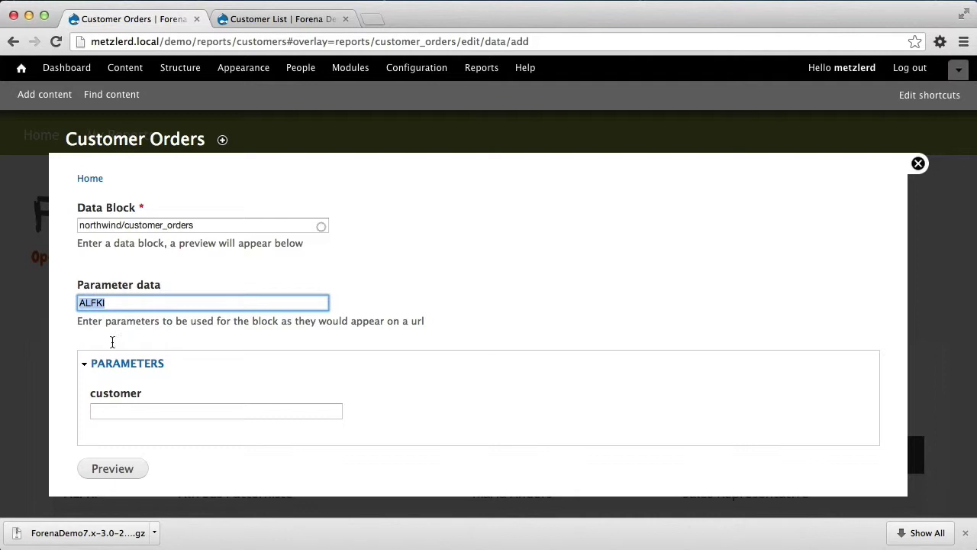
{"action": "key", "text": "super+x"}
{"action": "left_click", "coordinate": [133, 409]}
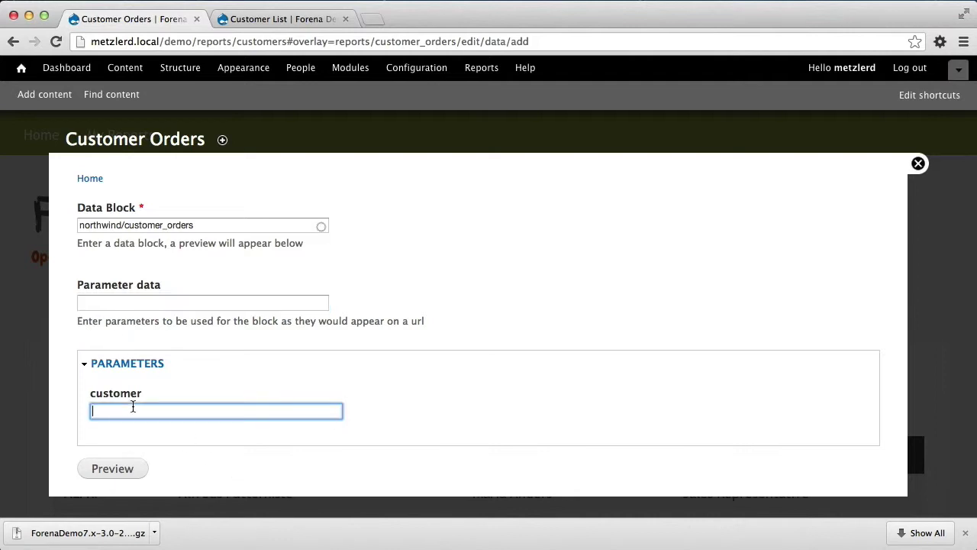
{"action": "key", "text": "super+v"}
{"action": "left_click", "coordinate": [116, 473]}
Scroll through the preview of ALFKI's six orders, 10643 through 11011, all shipped to Berlin
{"action": "scroll", "coordinate": [343, 413], "scroll_direction": "down", "scroll_amount": 5}
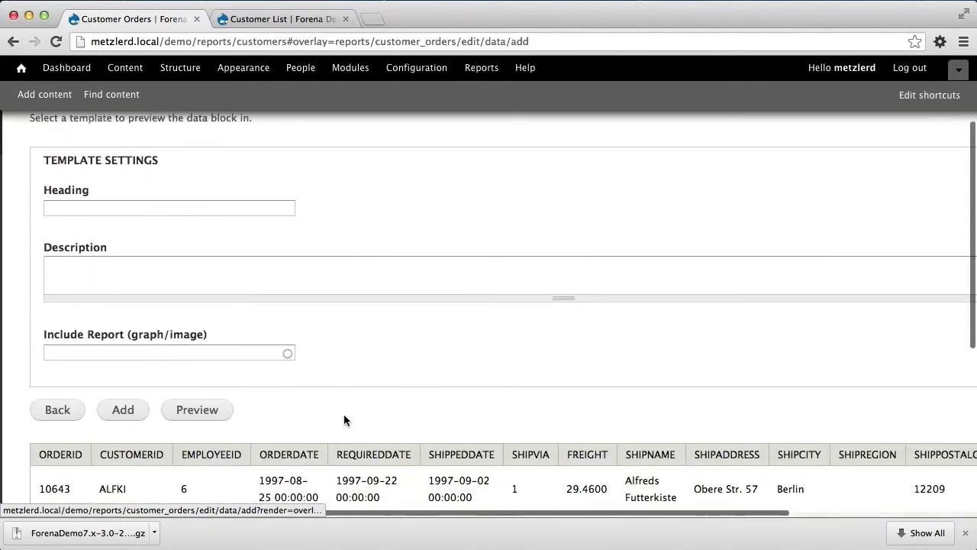
{"action": "scroll", "coordinate": [345, 418], "scroll_direction": "down", "scroll_amount": 4}
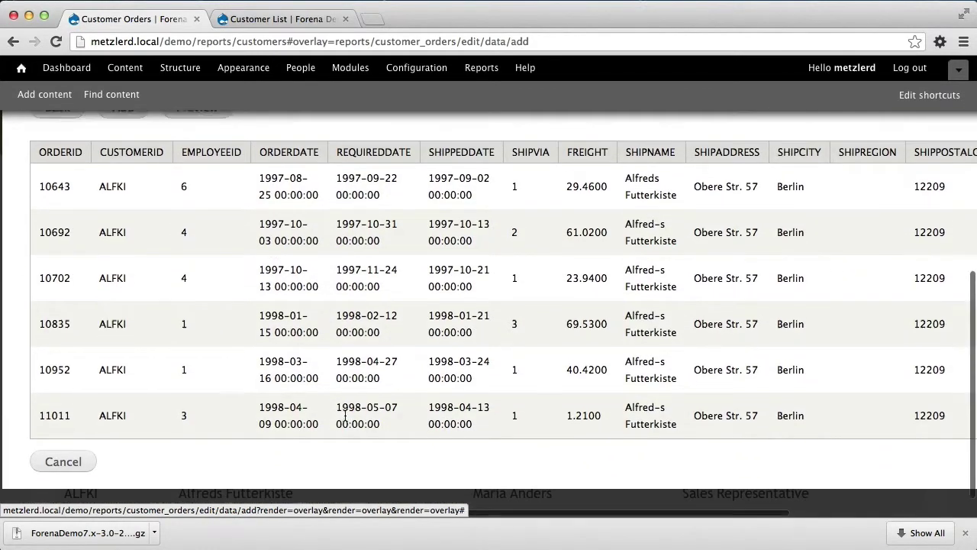
{"action": "scroll", "coordinate": [346, 417], "scroll_direction": "up", "scroll_amount": 2}
{"action": "scroll", "coordinate": [345, 419], "scroll_direction": "down", "scroll_amount": 2}
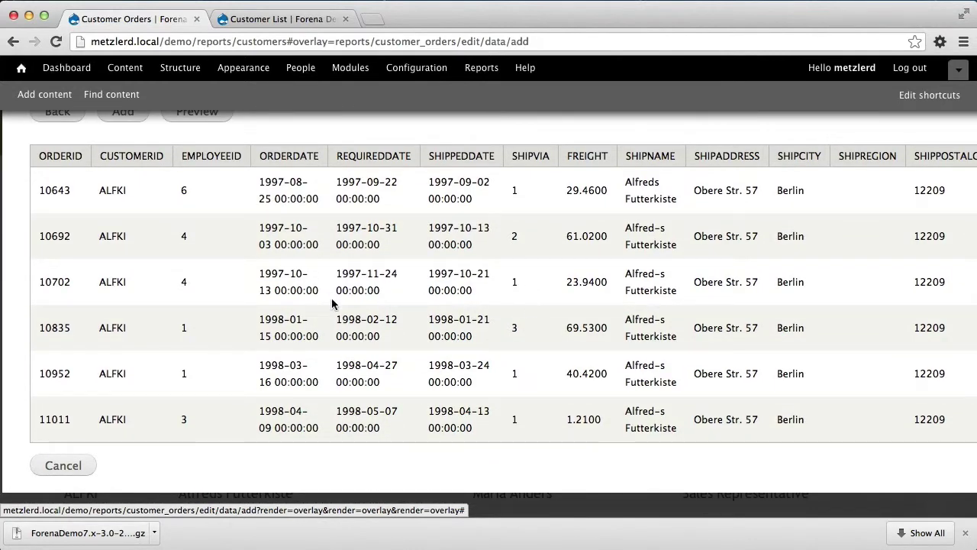
{"action": "scroll", "coordinate": [334, 305], "scroll_direction": "up", "scroll_amount": 3}
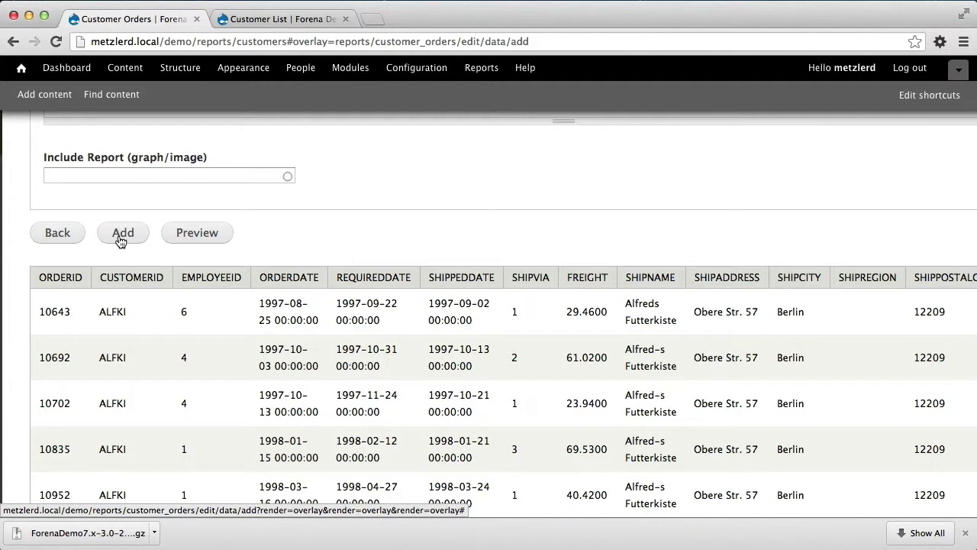
Add the customer_orders data block, save the Customer Orders report, and view it
{"action": "left_click", "coordinate": [119, 240]}
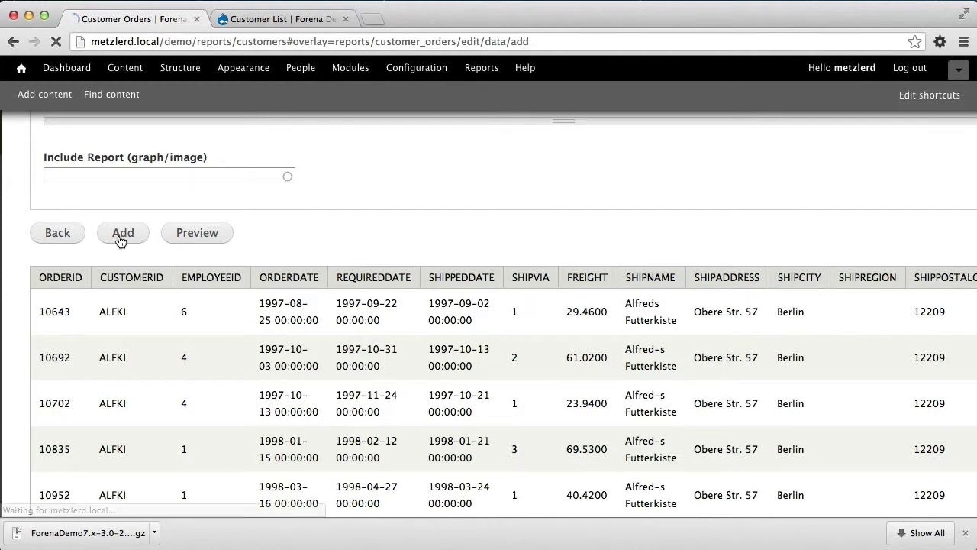
{"action": "scroll", "coordinate": [303, 279], "scroll_direction": "down", "scroll_amount": 3}
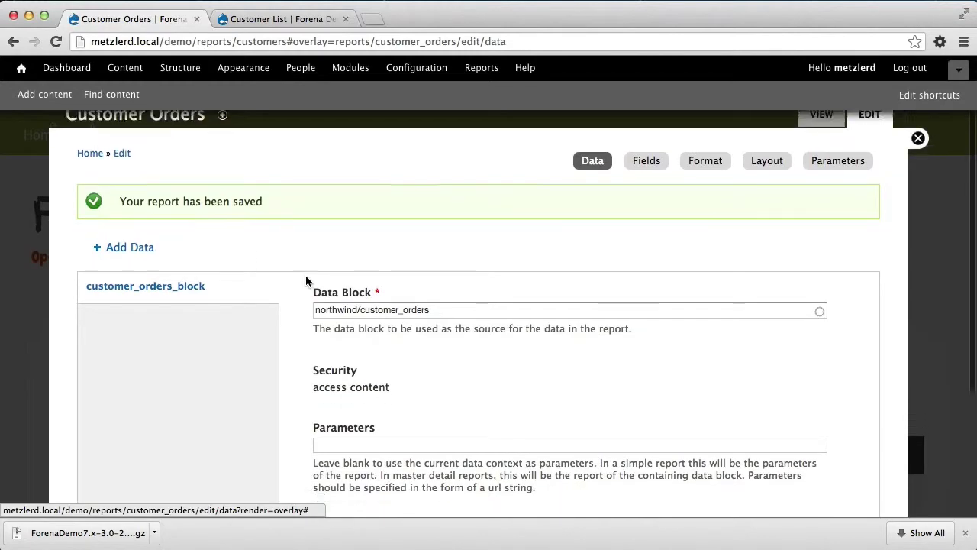
{"action": "scroll", "coordinate": [406, 353], "scroll_direction": "down", "scroll_amount": 5}
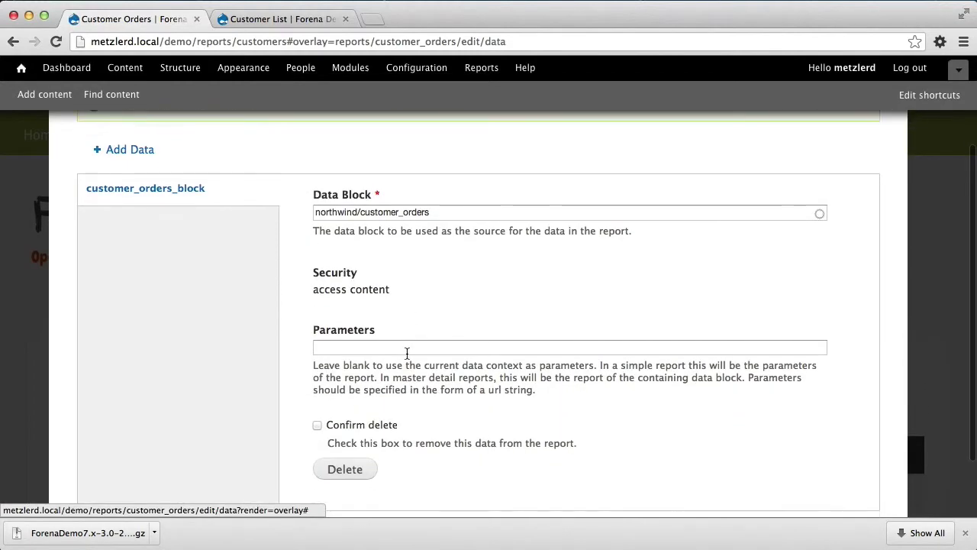
{"action": "scroll", "coordinate": [168, 462], "scroll_direction": "up", "scroll_amount": 6}
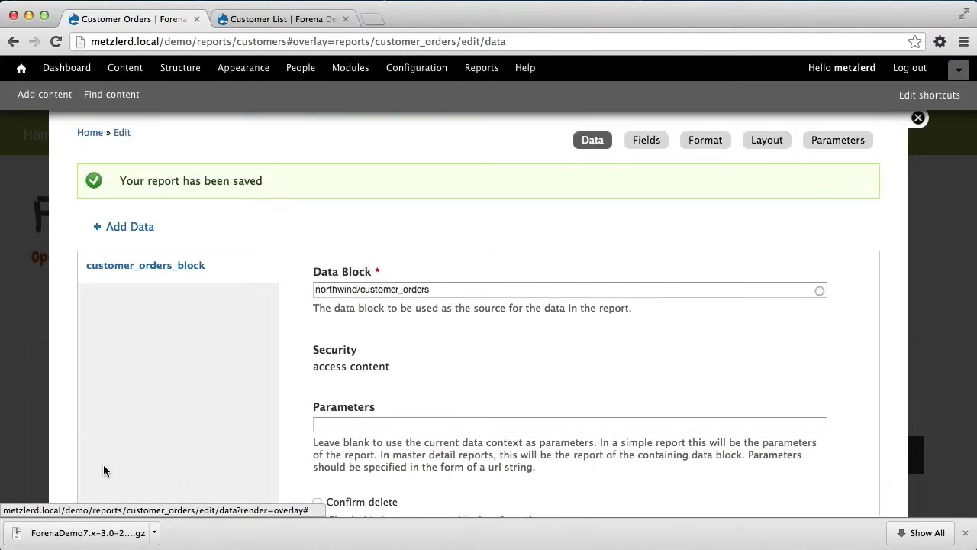
{"action": "scroll", "coordinate": [108, 488], "scroll_direction": "down", "scroll_amount": 3}
{"action": "scroll", "coordinate": [108, 485], "scroll_direction": "down", "scroll_amount": 3}
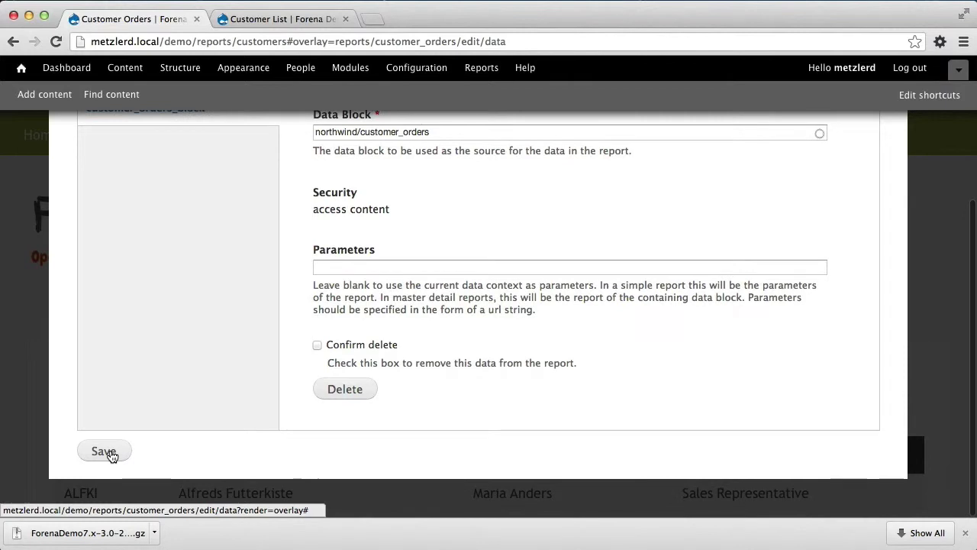
{"action": "left_click", "coordinate": [108, 452]}
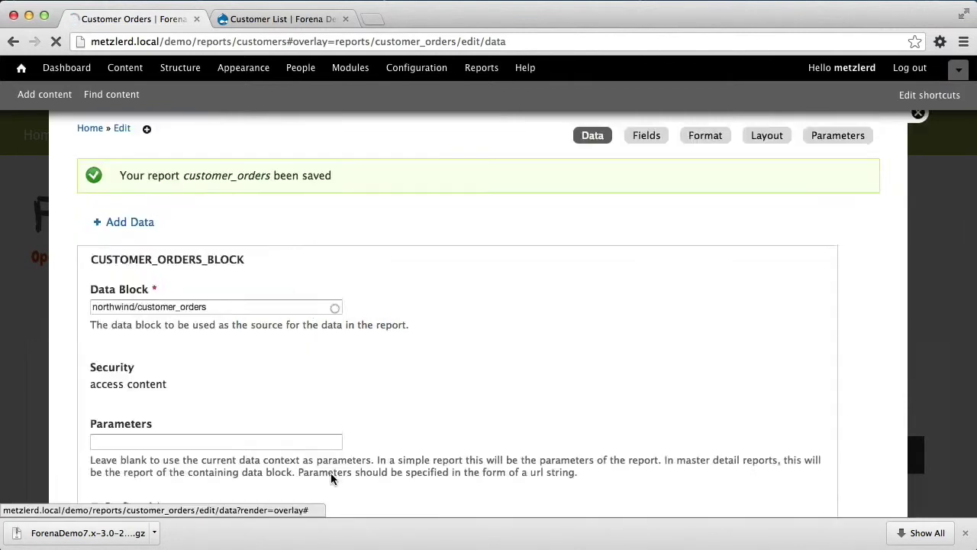
{"action": "left_click", "coordinate": [821, 143]}
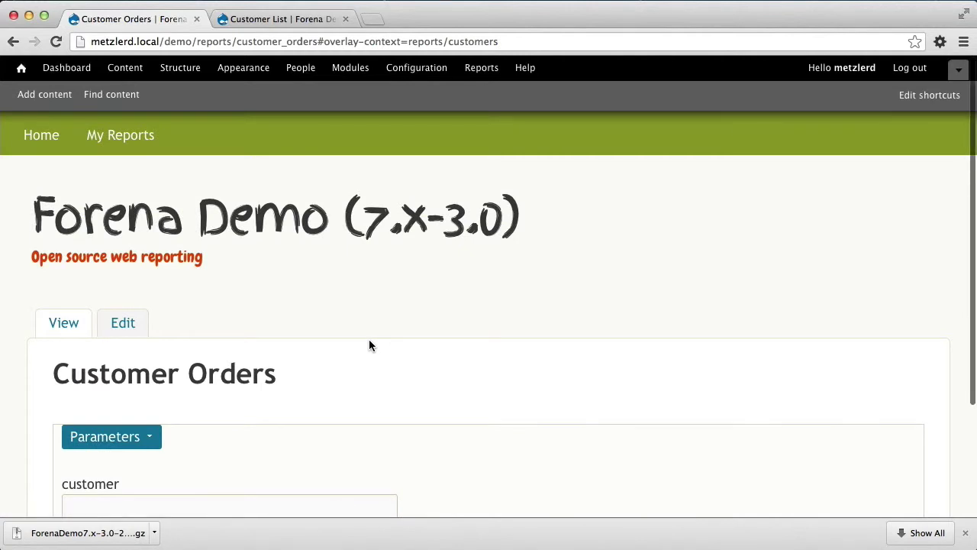
Run the report with customer ALFKI and scroll through the resulting orders, starting at 10643
{"action": "scroll", "coordinate": [369, 346], "scroll_direction": "down", "scroll_amount": 3}
{"action": "left_click", "coordinate": [80, 365]}
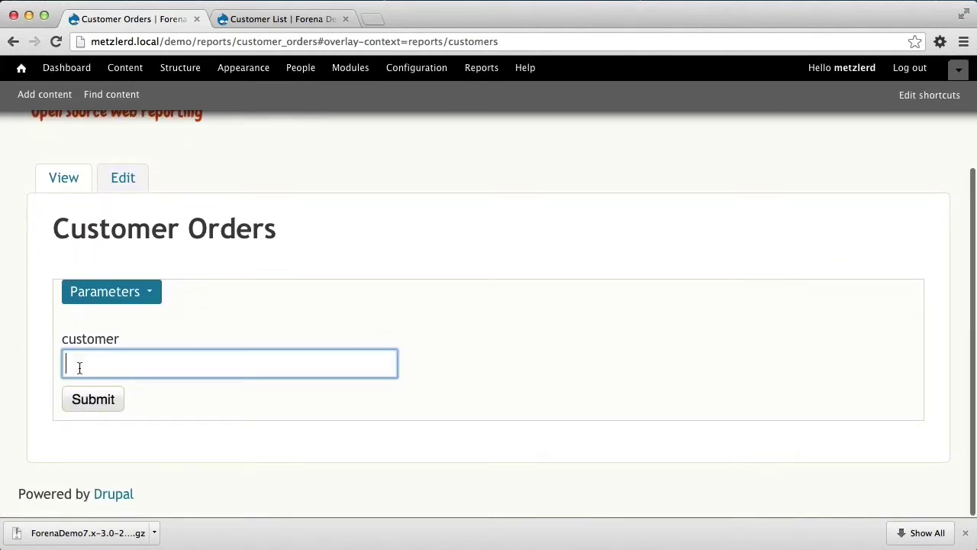
{"action": "type", "text": "ALFKI"}
{"action": "left_click", "coordinate": [78, 407]}
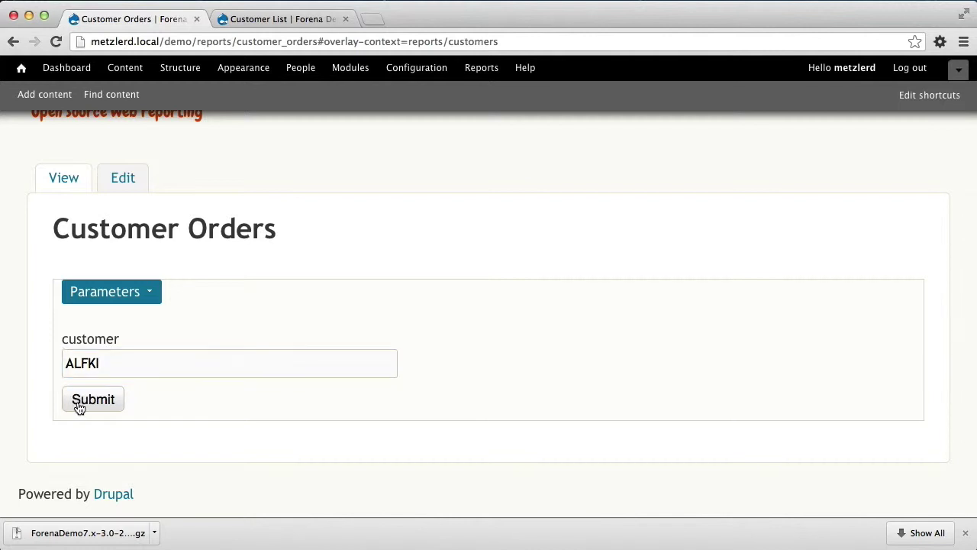
{"action": "scroll", "coordinate": [235, 408], "scroll_direction": "down", "scroll_amount": 3}
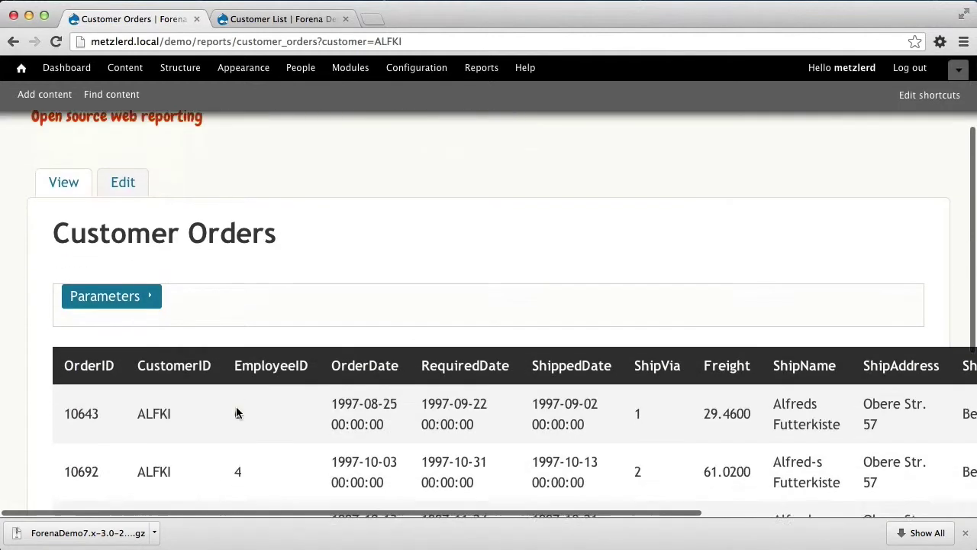
{"action": "scroll", "coordinate": [236, 412], "scroll_direction": "down", "scroll_amount": 2}
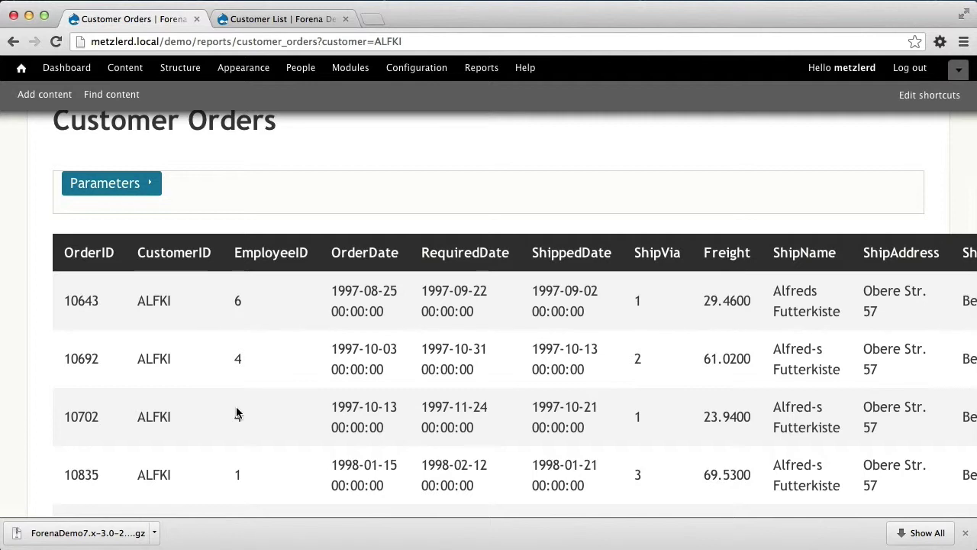
{"action": "scroll", "coordinate": [233, 405], "scroll_direction": "up", "scroll_amount": 5}
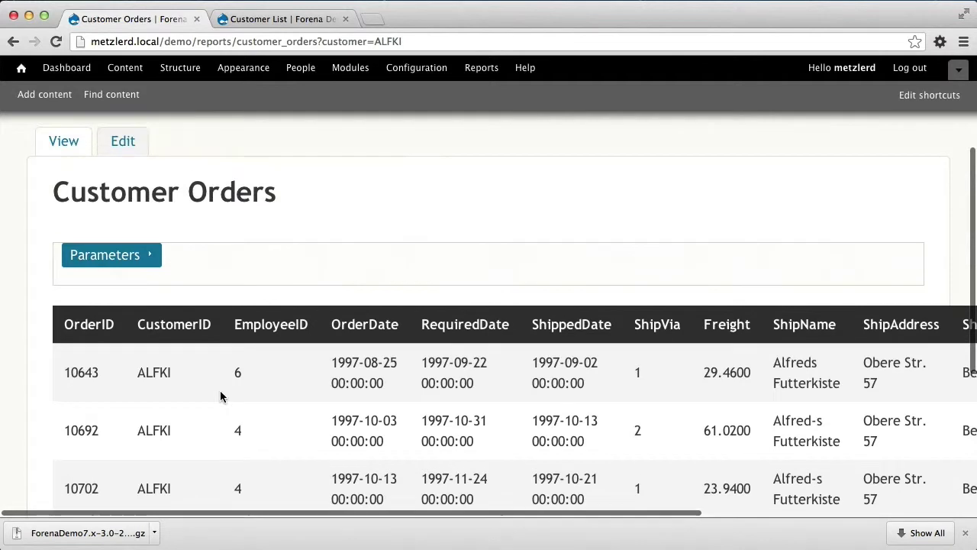
Expand the Parameters panel to show customer ALFKI and scroll the order list
{"action": "left_click", "coordinate": [135, 342]}
{"action": "left_click", "coordinate": [118, 408]}
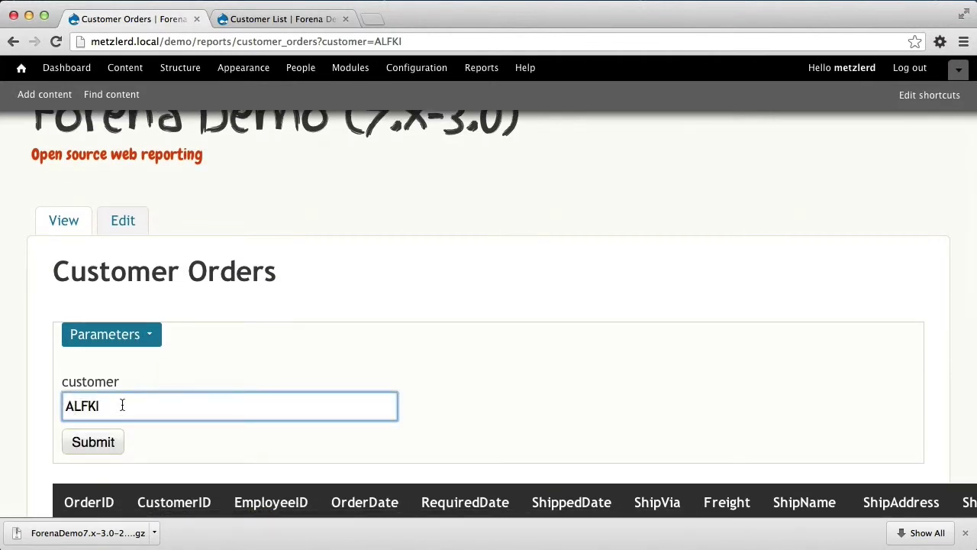
{"action": "scroll", "coordinate": [148, 405], "scroll_direction": "down", "scroll_amount": 4}
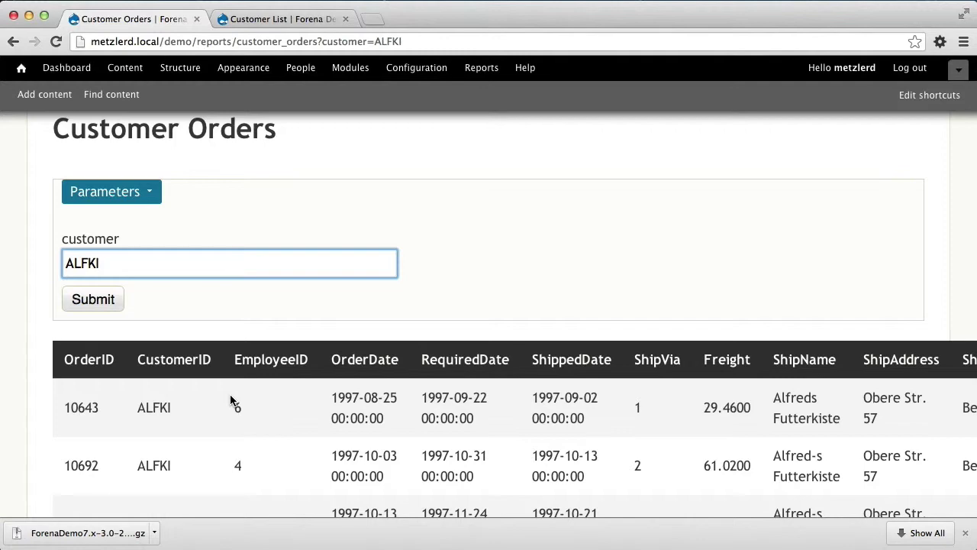
{"action": "scroll", "coordinate": [231, 401], "scroll_direction": "down", "scroll_amount": 2}
{"action": "scroll", "coordinate": [59, 392], "scroll_direction": "up", "scroll_amount": 5}
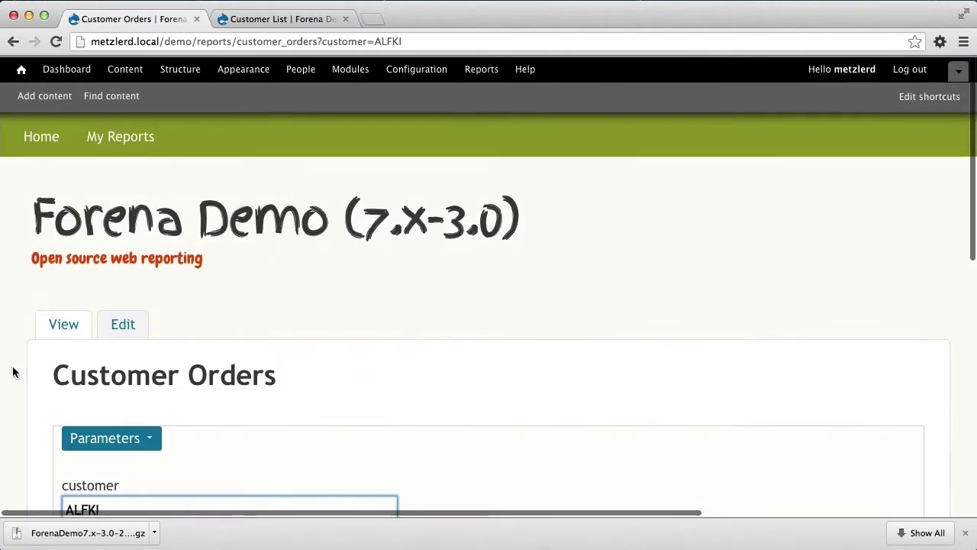
{"action": "left_click", "coordinate": [100, 143]}
{"action": "scroll", "coordinate": [319, 440], "scroll_direction": "down", "scroll_amount": 5}
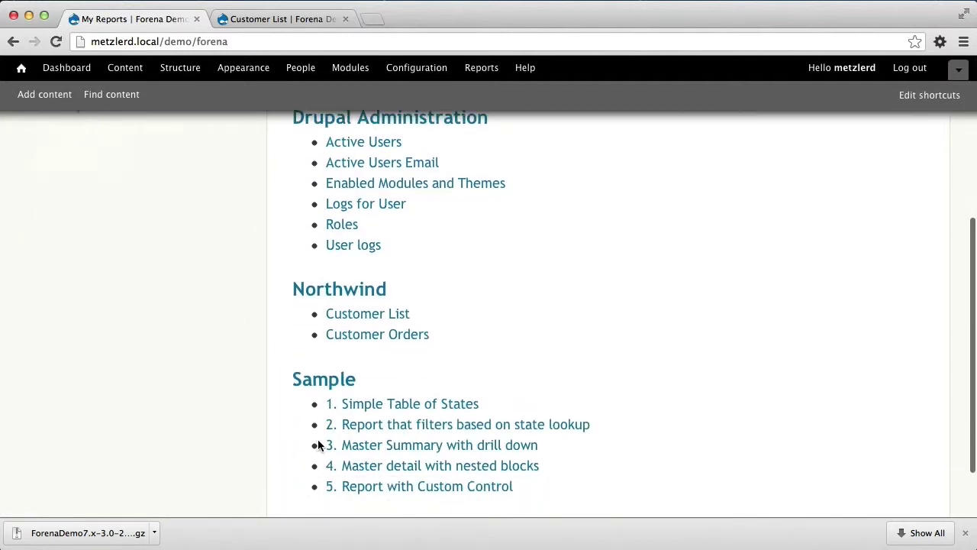
{"action": "left_click", "coordinate": [360, 241]}
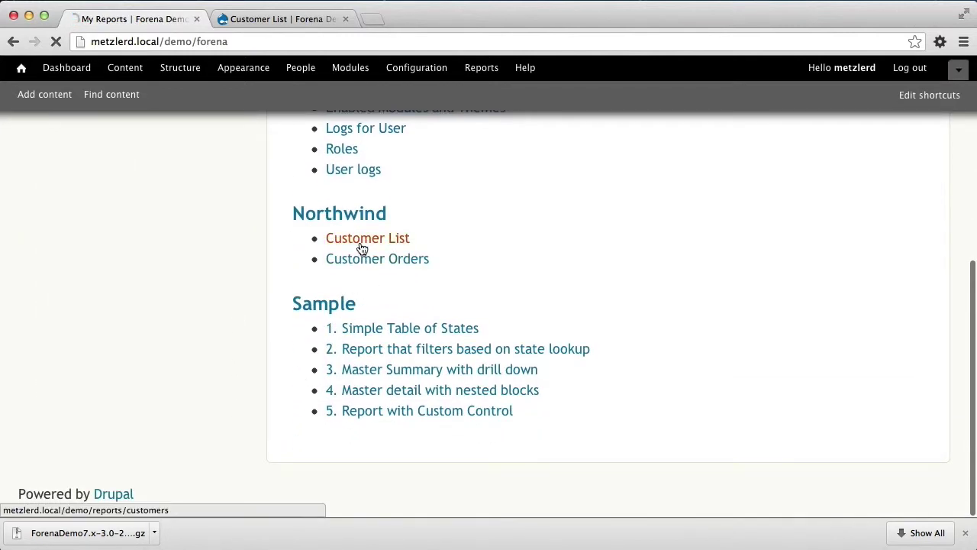
{"action": "scroll", "coordinate": [300, 373], "scroll_direction": "down", "scroll_amount": 3}
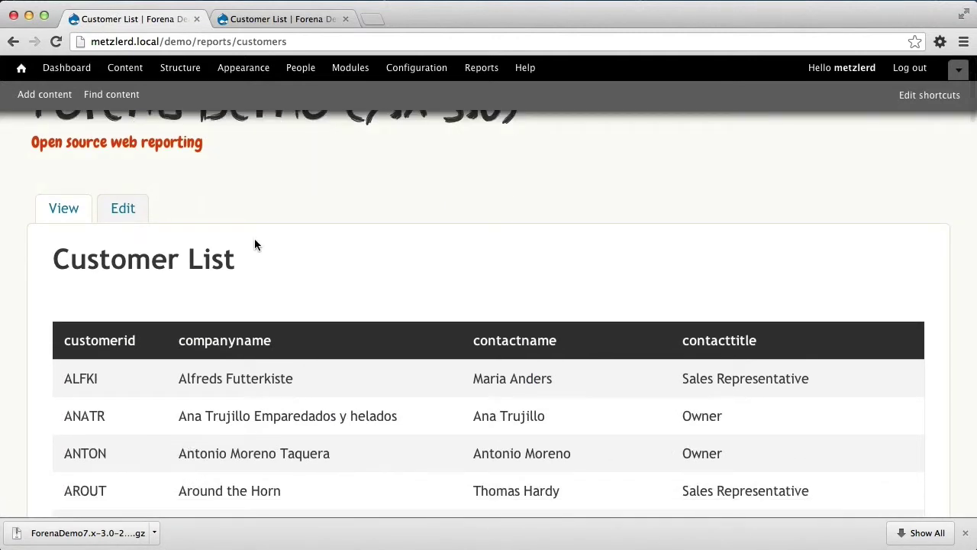
{"action": "left_click", "coordinate": [13, 41]}
{"action": "left_click", "coordinate": [13, 41]}
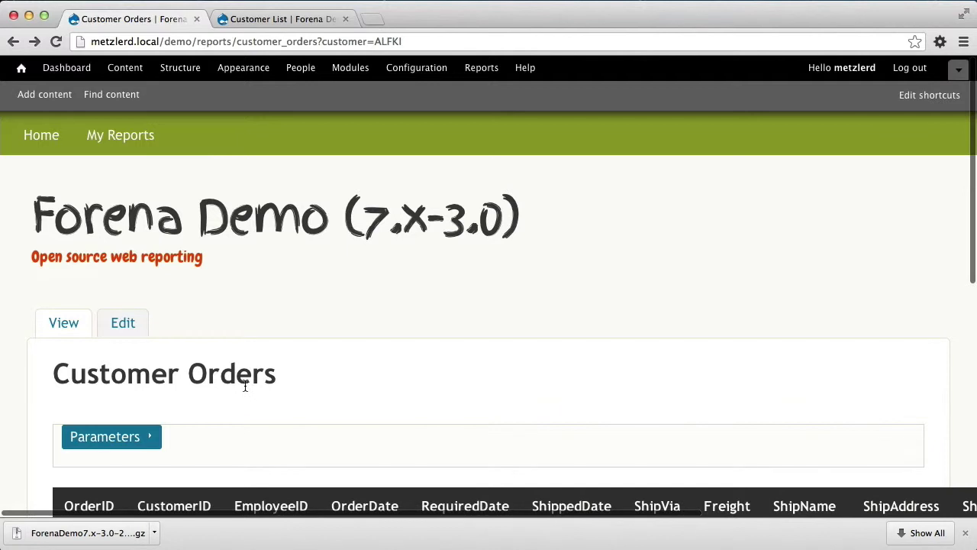
Copy 'reports/customer_orders?customer=ALFKI' from the browser's address bar
{"action": "scroll", "coordinate": [245, 374], "scroll_direction": "down", "scroll_amount": 4}
{"action": "scroll", "coordinate": [329, 392], "scroll_direction": "up", "scroll_amount": 1}
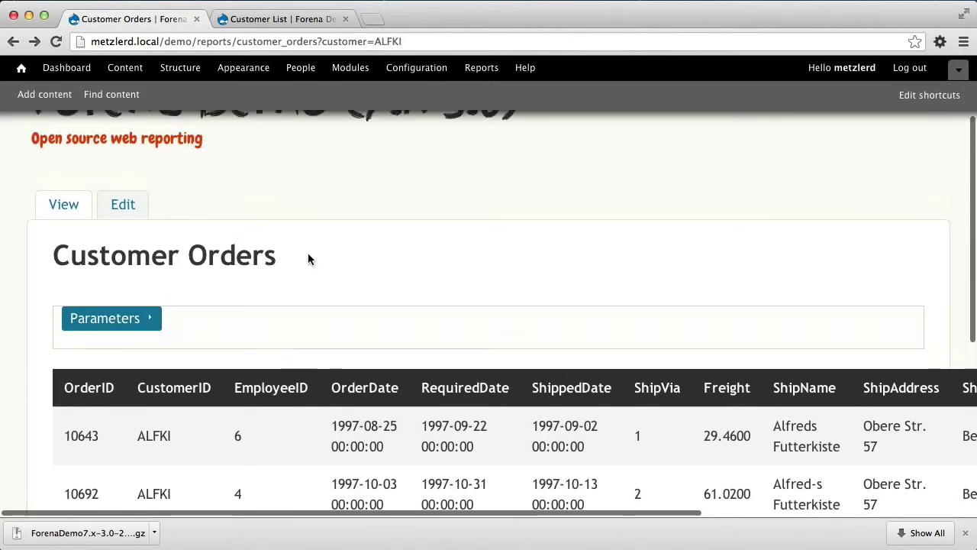
{"action": "left_click", "coordinate": [196, 41]}
{"action": "left_click_drag", "start_coordinate": [196, 41], "coordinate": [416, 42]}
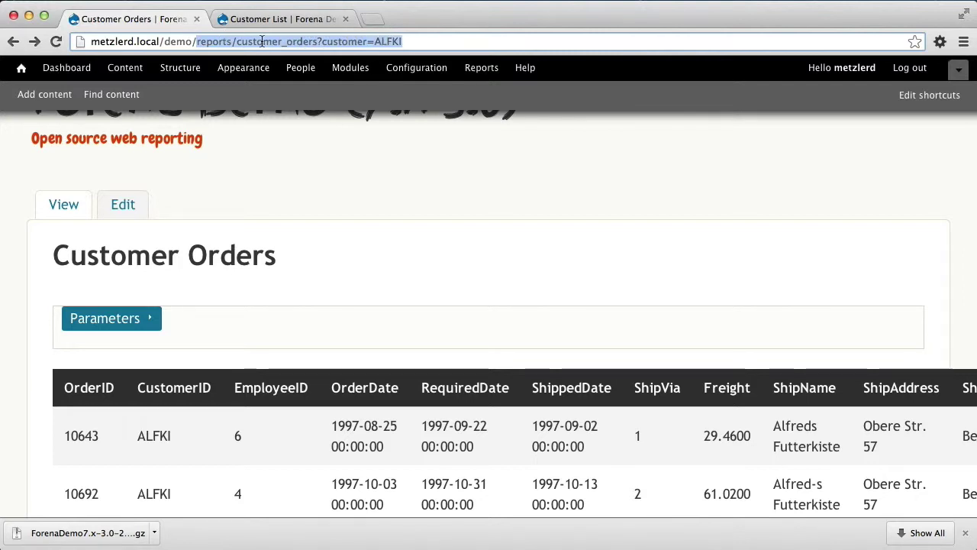
{"action": "left_click", "coordinate": [342, 42]}
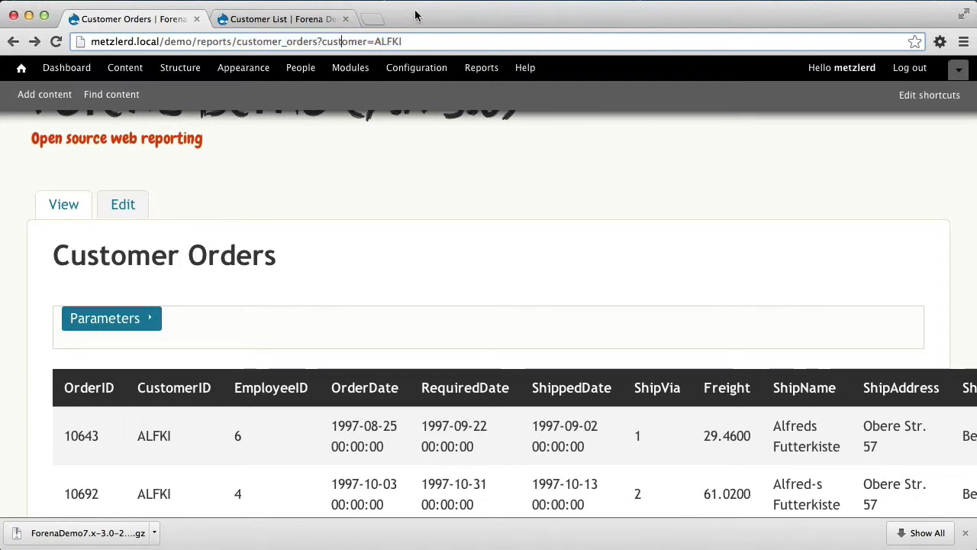
{"action": "left_click_drag", "start_coordinate": [420, 41], "coordinate": [195, 40]}
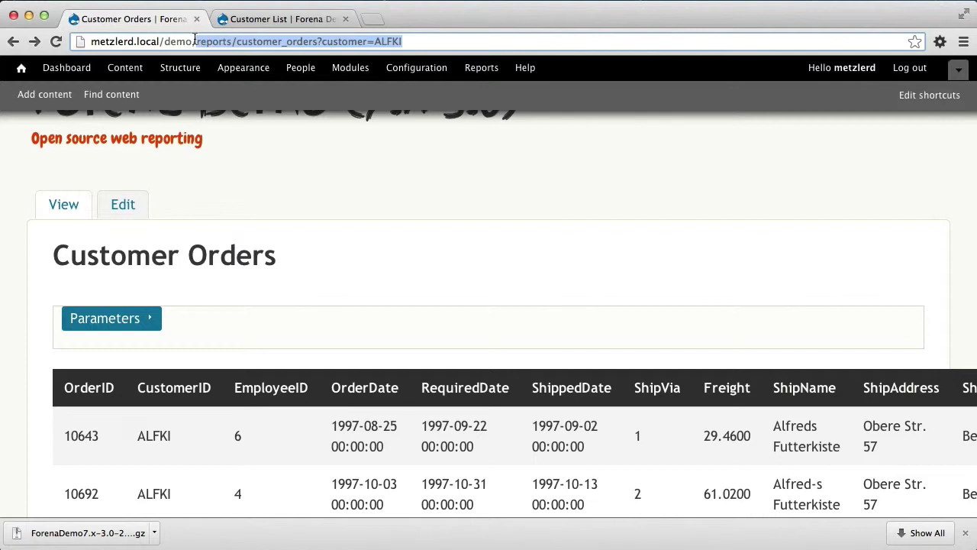
{"action": "right_click", "coordinate": [246, 43]}
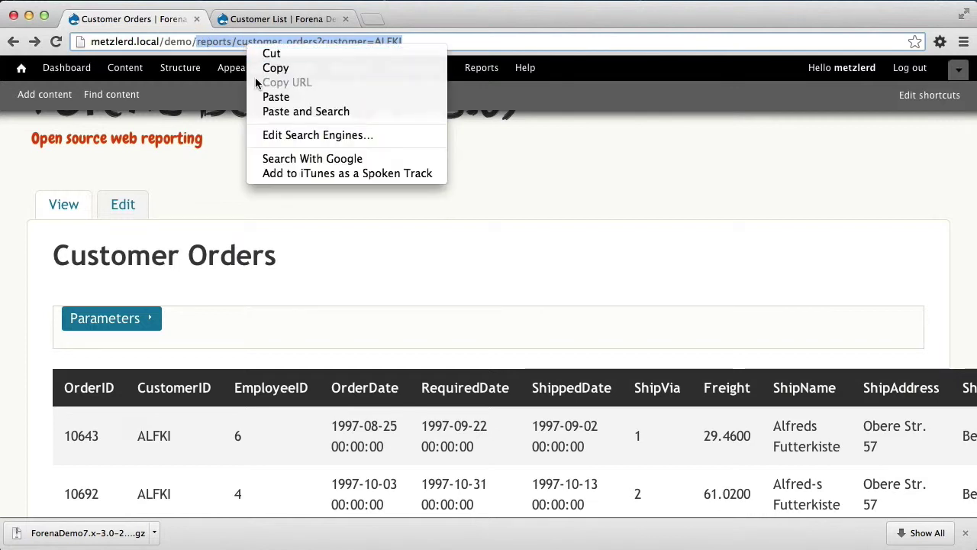
{"action": "left_click", "coordinate": [268, 68]}
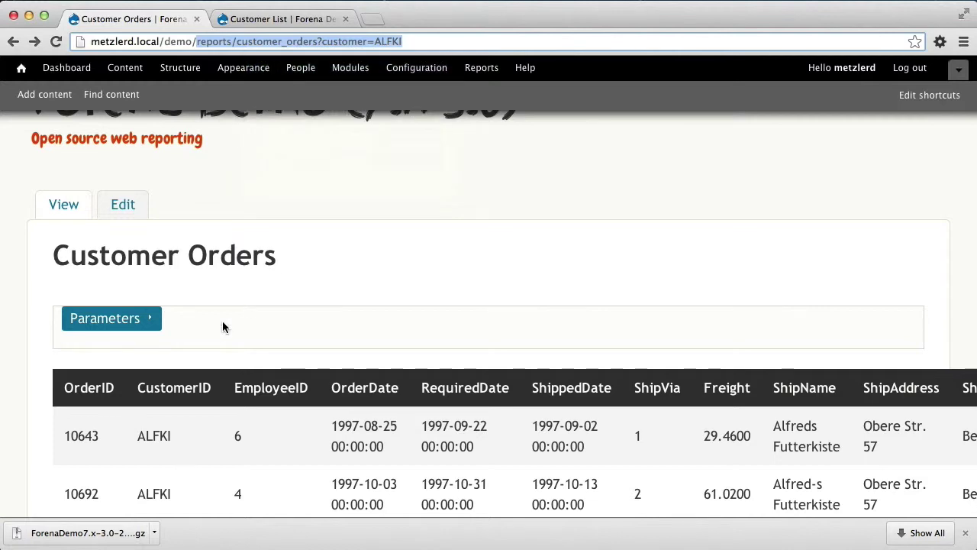
{"action": "scroll", "coordinate": [222, 321], "scroll_direction": "down", "scroll_amount": 2}
{"action": "scroll", "coordinate": [200, 187], "scroll_direction": "up", "scroll_amount": 4}
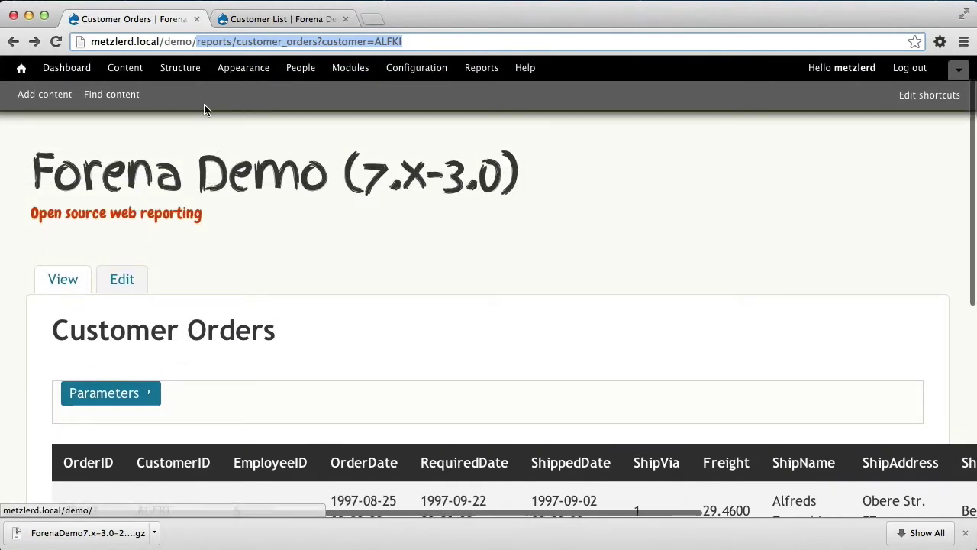
Go from the Forena Demo home page via My Reports to the Northwind Customer List report
{"action": "left_click", "coordinate": [190, 154]}
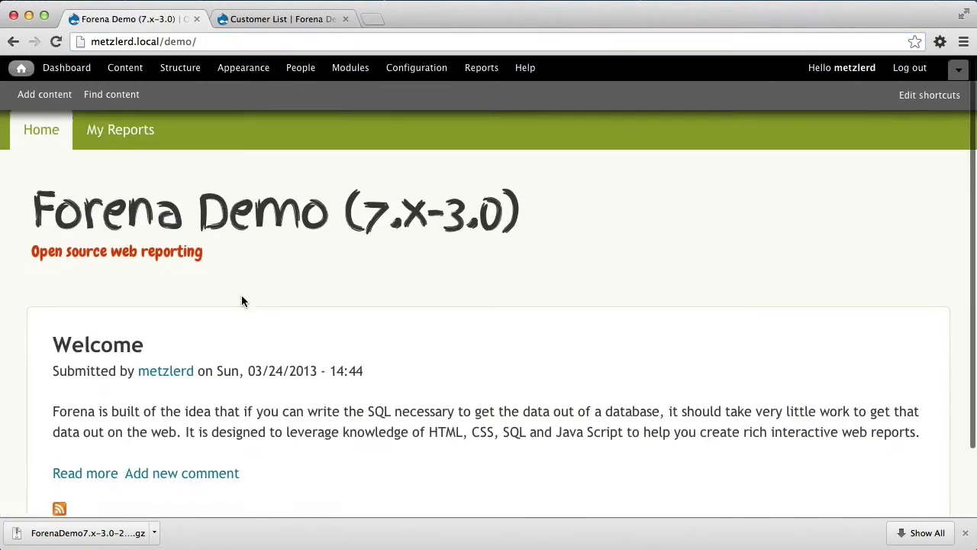
{"action": "scroll", "coordinate": [241, 296], "scroll_direction": "down", "scroll_amount": 1}
{"action": "scroll", "coordinate": [264, 214], "scroll_direction": "up", "scroll_amount": 2}
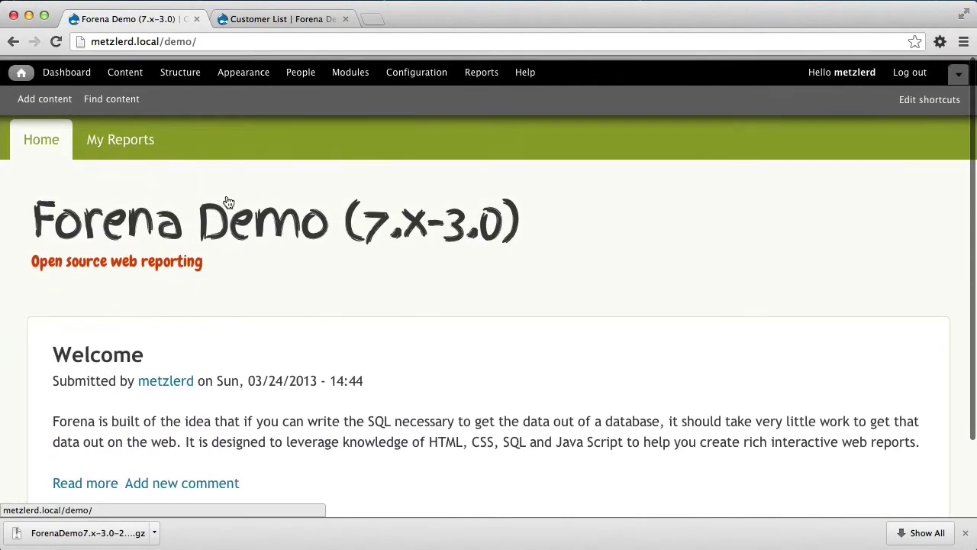
{"action": "left_click", "coordinate": [122, 138]}
{"action": "scroll", "coordinate": [251, 357], "scroll_direction": "down", "scroll_amount": 5}
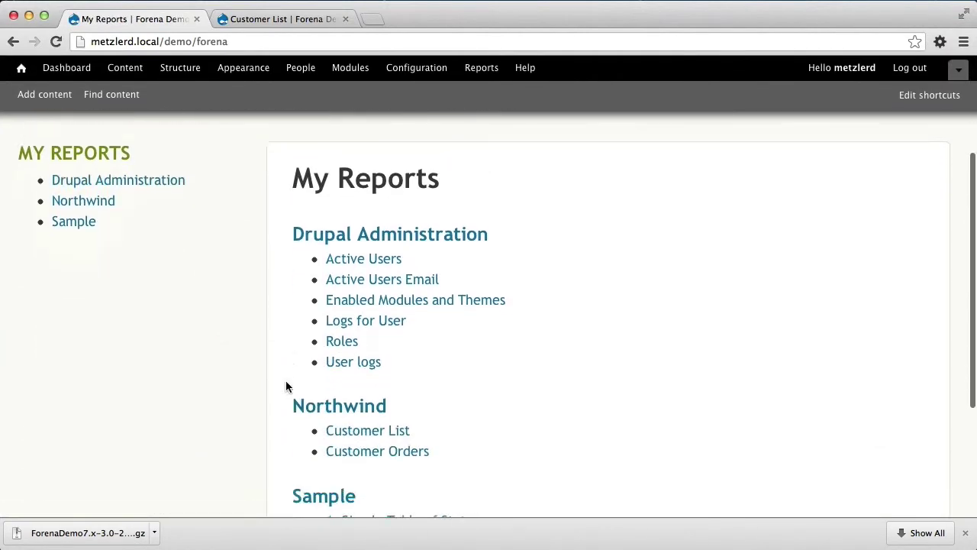
{"action": "left_click", "coordinate": [351, 410]}
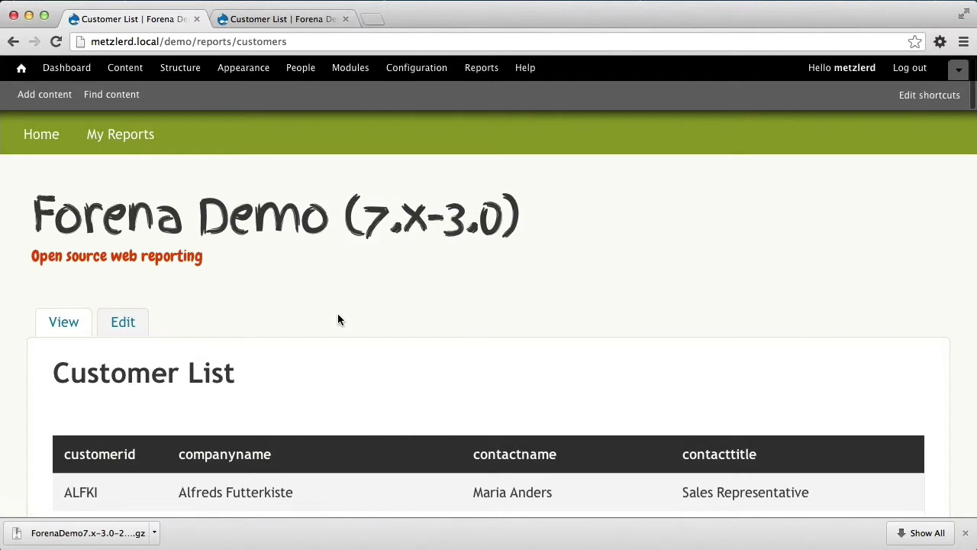
{"action": "left_click", "coordinate": [125, 319]}
{"action": "scroll", "coordinate": [306, 313], "scroll_direction": "down", "scroll_amount": 2}
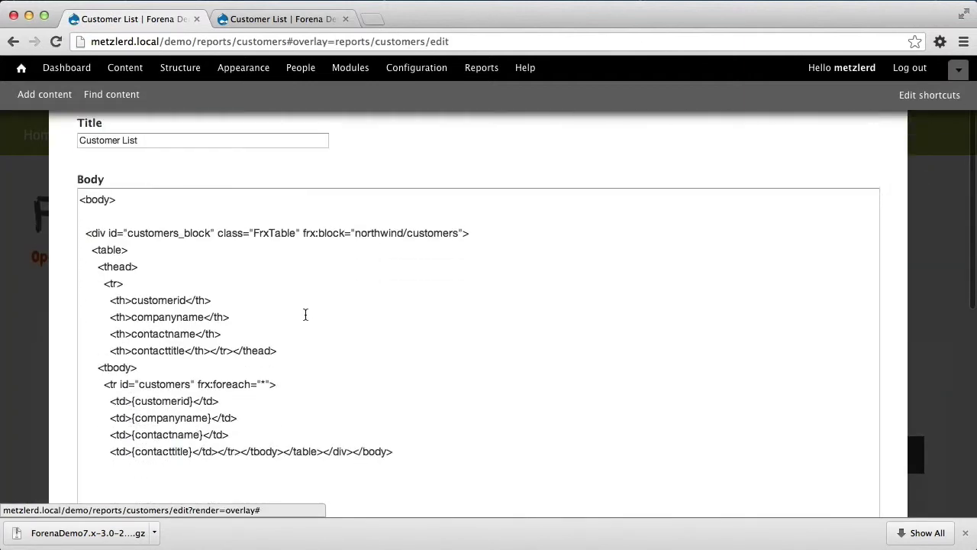
{"action": "scroll", "coordinate": [444, 305], "scroll_direction": "up", "scroll_amount": 2}
{"action": "scroll", "coordinate": [253, 371], "scroll_direction": "down", "scroll_amount": 1}
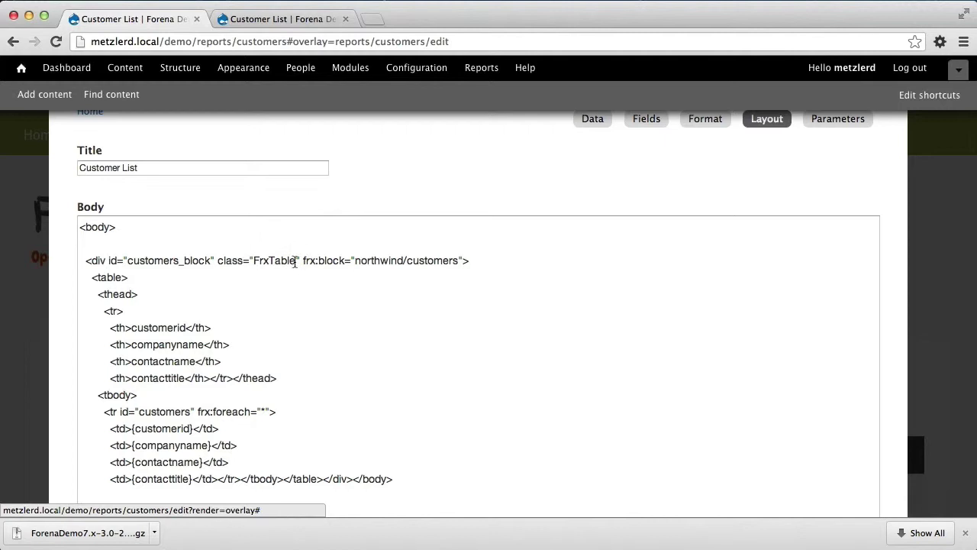
{"action": "left_click_drag", "start_coordinate": [303, 260], "coordinate": [463, 261]}
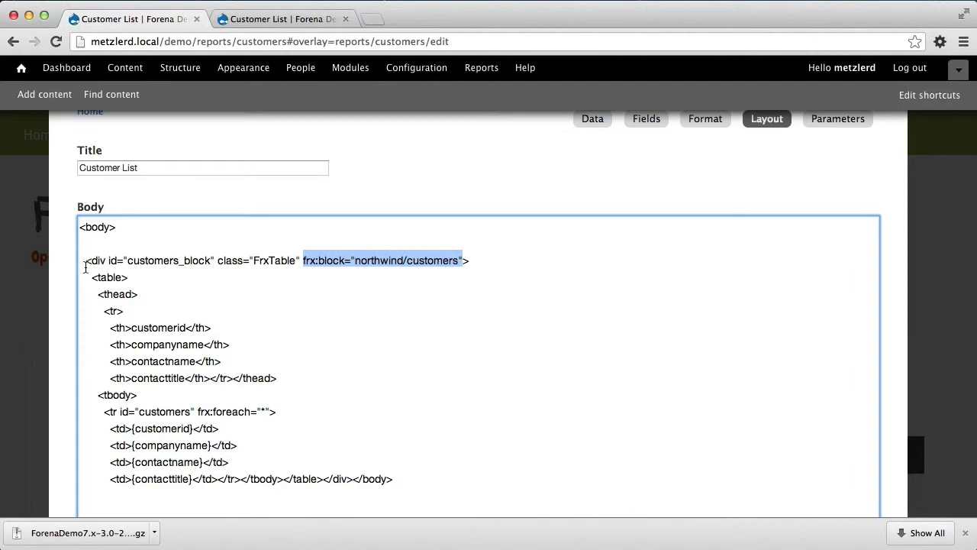
{"action": "left_click_drag", "start_coordinate": [493, 258], "coordinate": [80, 260]}
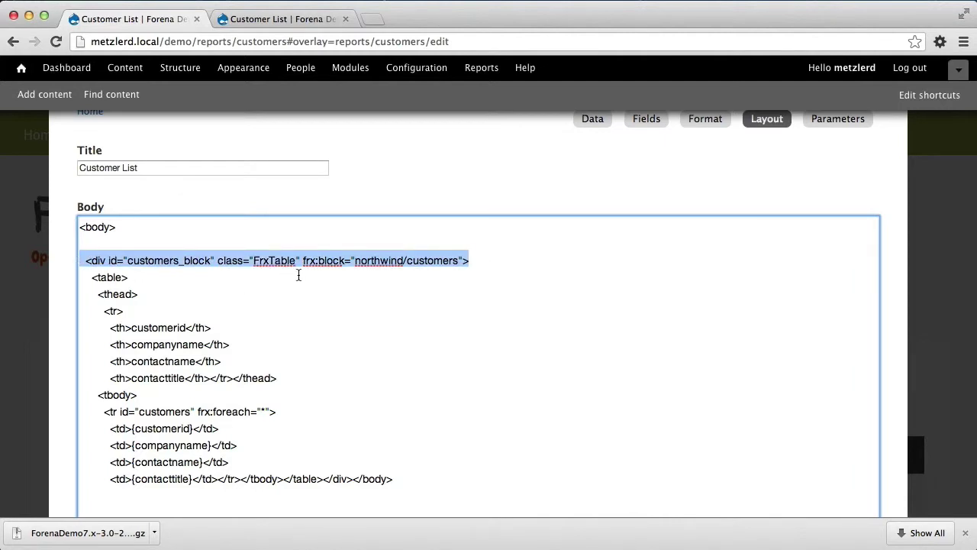
{"action": "left_click", "coordinate": [349, 260]}
{"action": "double_click", "coordinate": [370, 261]}
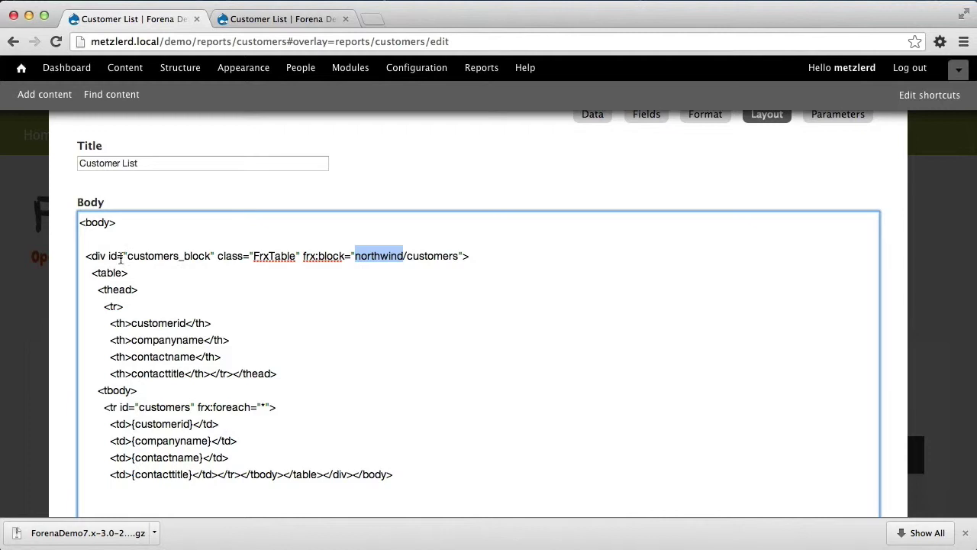
{"action": "scroll", "coordinate": [122, 258], "scroll_direction": "down", "scroll_amount": 2}
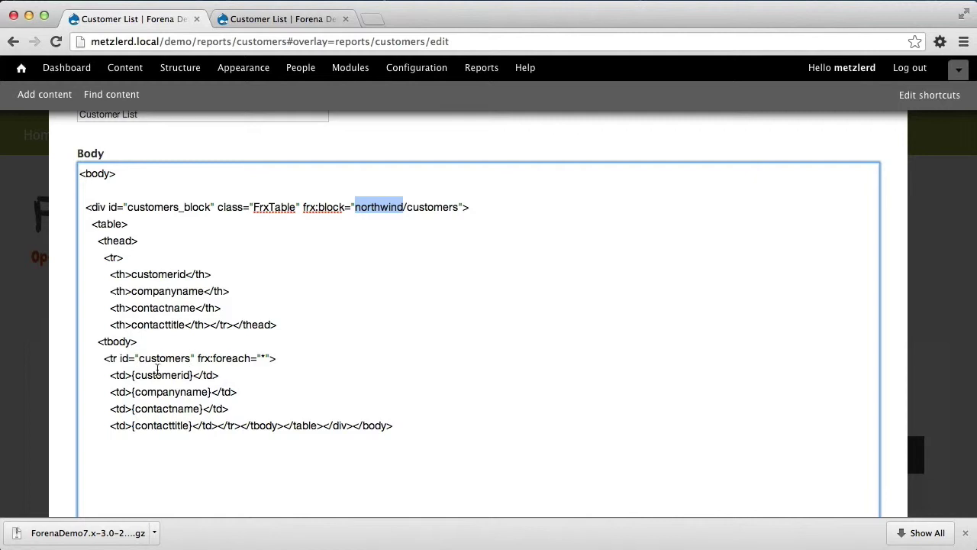
{"action": "left_click_drag", "start_coordinate": [95, 357], "coordinate": [242, 428]}
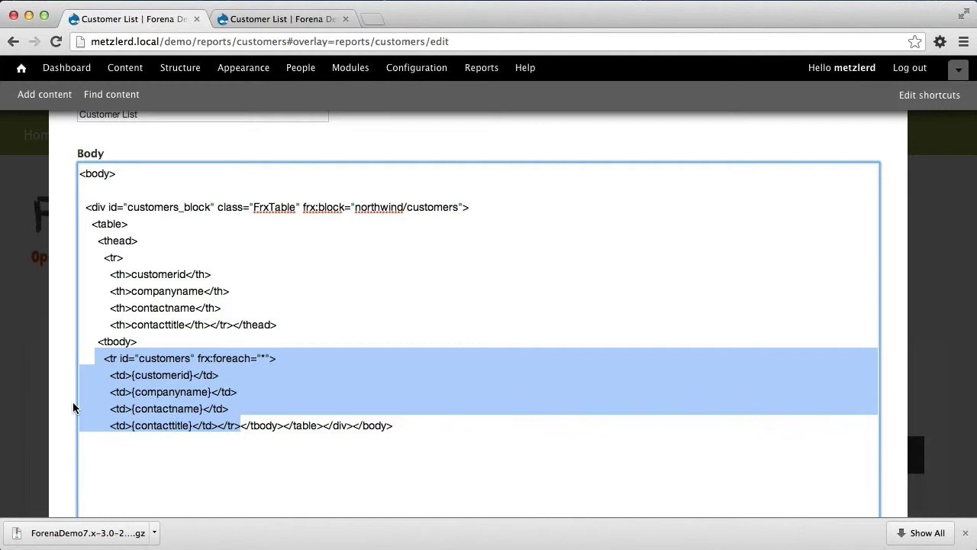
{"action": "left_click", "coordinate": [128, 375]}
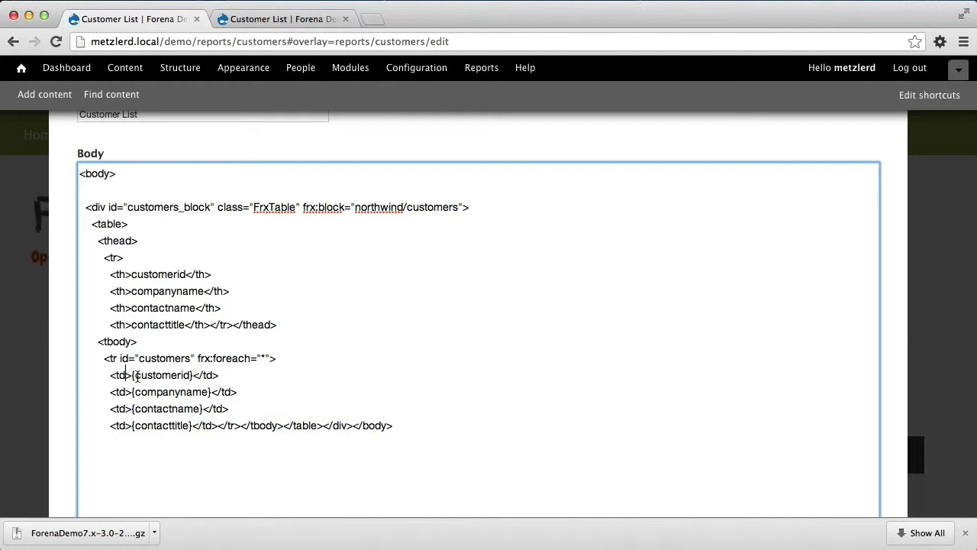
{"action": "left_click_drag", "start_coordinate": [193, 374], "coordinate": [131, 375]}
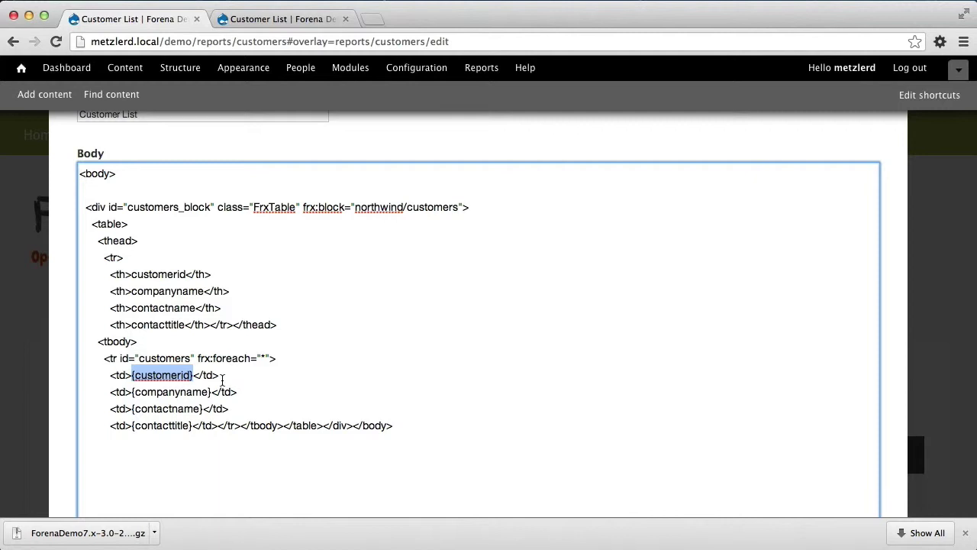
{"action": "scroll", "coordinate": [215, 381], "scroll_direction": "up", "scroll_amount": 3}
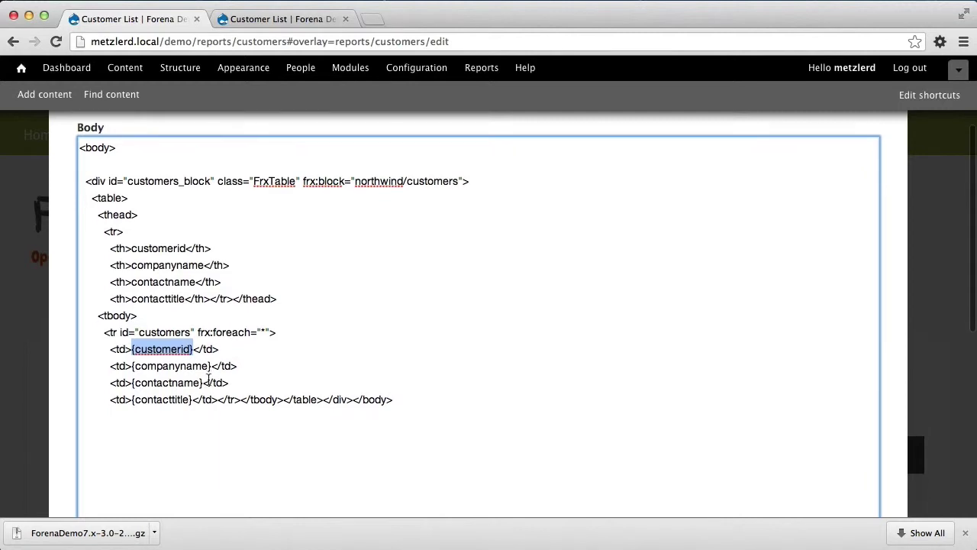
{"action": "scroll", "coordinate": [210, 380], "scroll_direction": "up", "scroll_amount": 1}
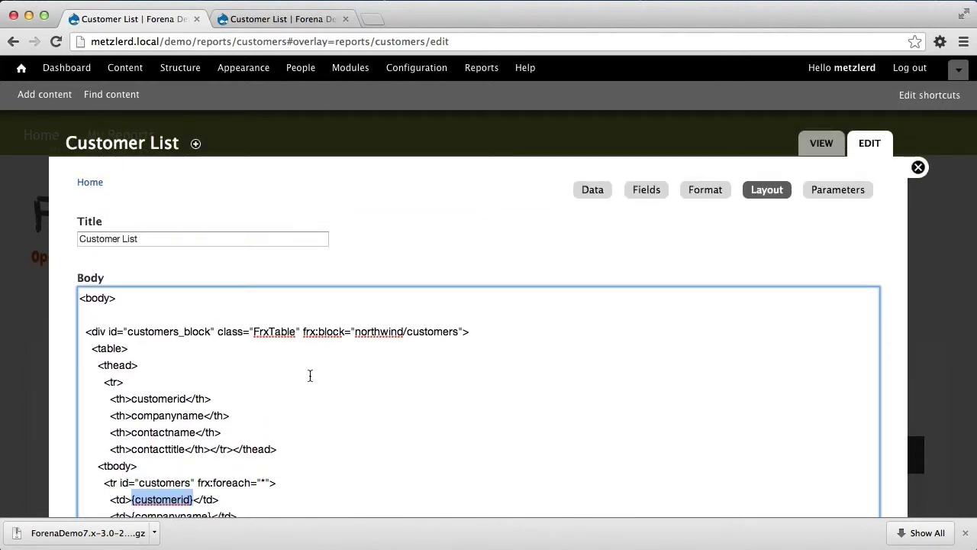
{"action": "scroll", "coordinate": [214, 414], "scroll_direction": "down", "scroll_amount": 3}
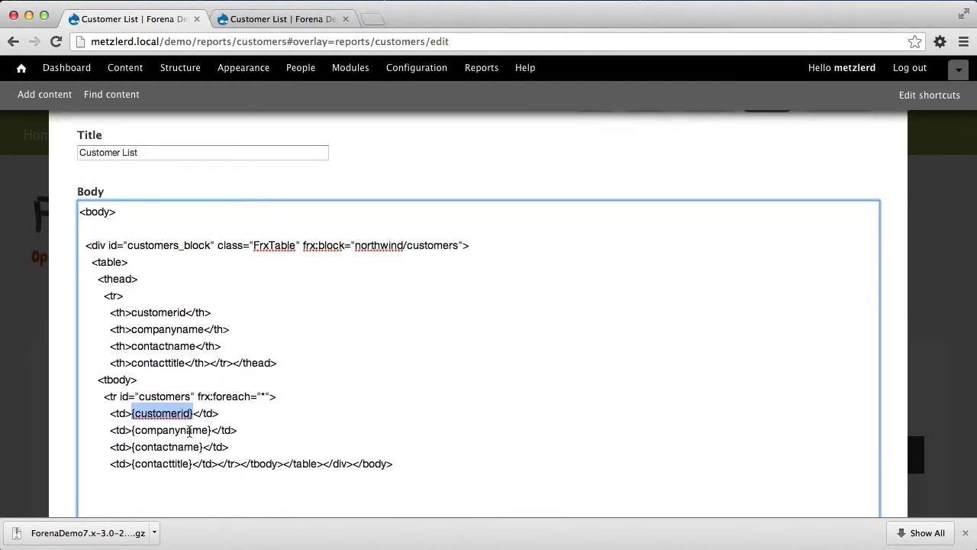
{"action": "left_click", "coordinate": [134, 429]}
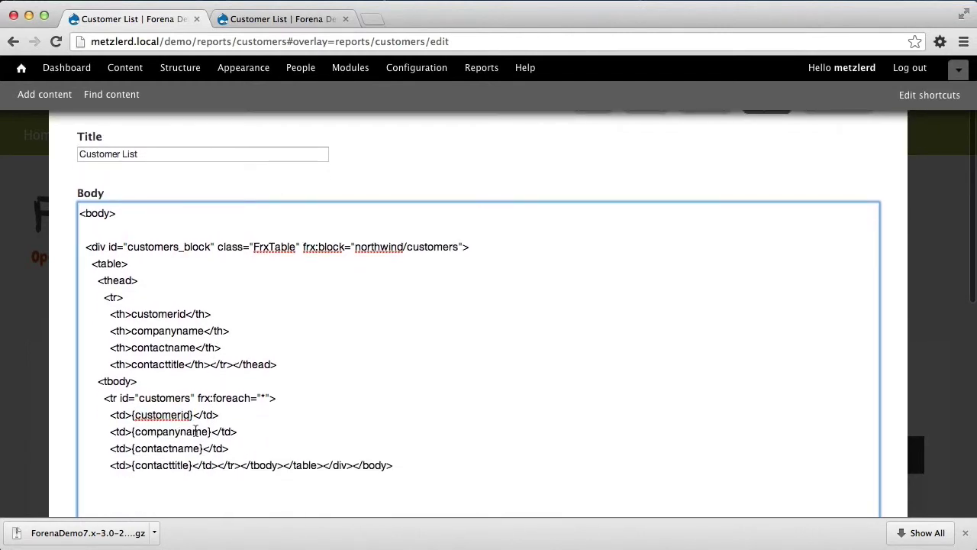
{"action": "scroll", "coordinate": [200, 431], "scroll_direction": "up", "scroll_amount": 2}
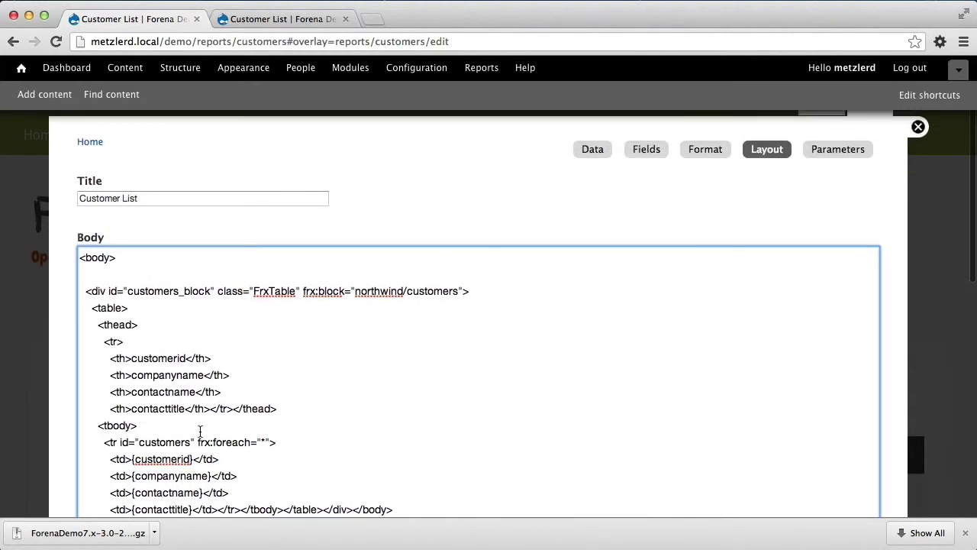
Show the Customer List report's Fields settings and place the cursor in companyname's link box
{"action": "left_click", "coordinate": [647, 149]}
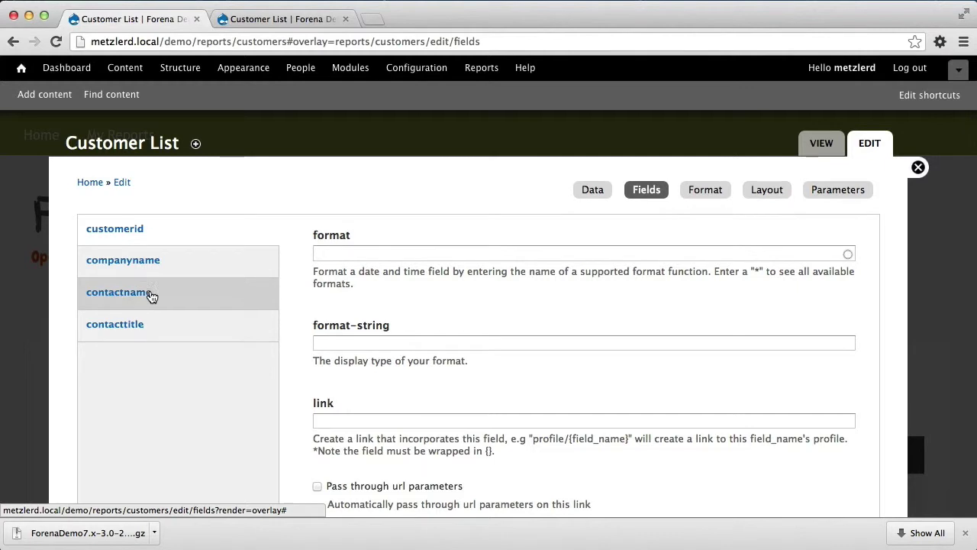
{"action": "left_click", "coordinate": [126, 259]}
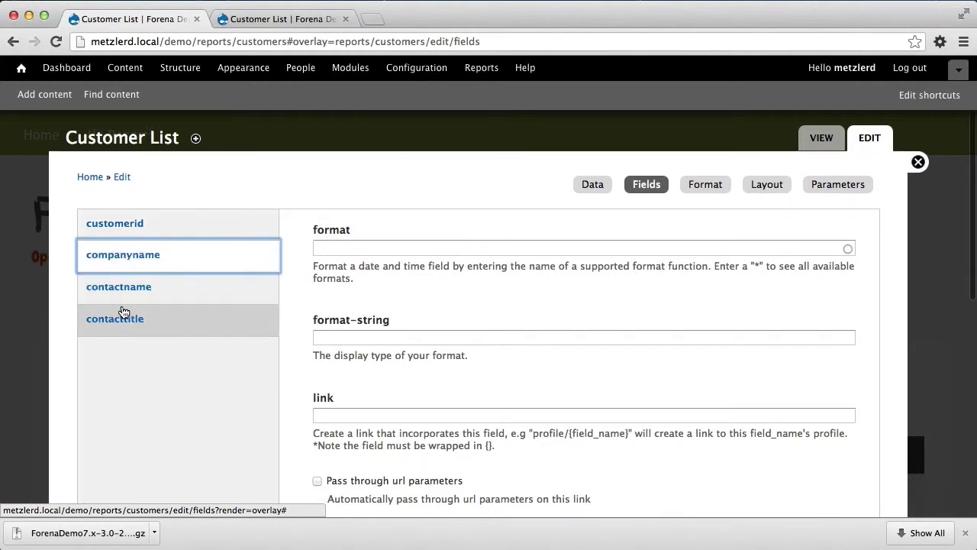
{"action": "left_click", "coordinate": [125, 294]}
{"action": "scroll", "coordinate": [120, 314], "scroll_direction": "down", "scroll_amount": 1}
{"action": "left_click", "coordinate": [116, 307]}
{"action": "left_click", "coordinate": [133, 273]}
{"action": "left_click", "coordinate": [128, 243]}
{"action": "left_click", "coordinate": [127, 212]}
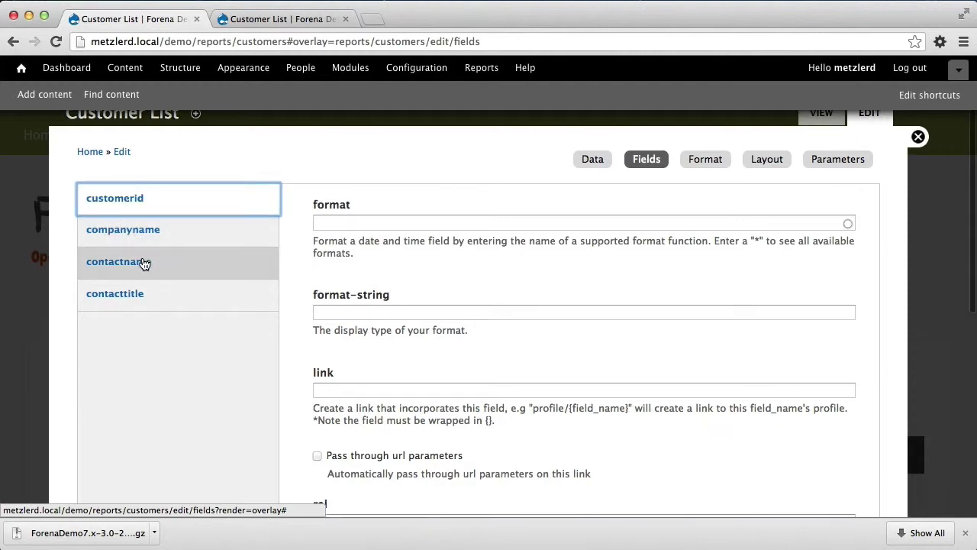
{"action": "left_click", "coordinate": [140, 239]}
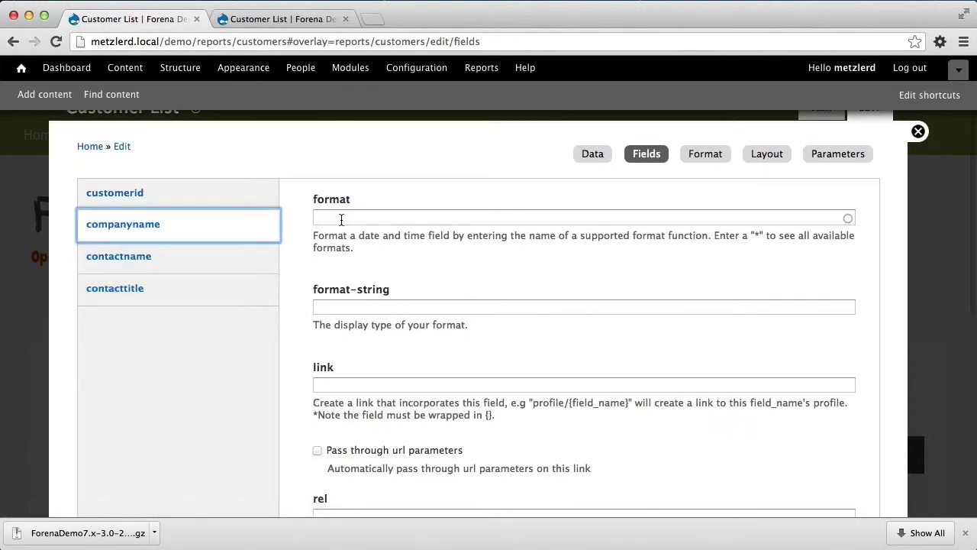
{"action": "scroll", "coordinate": [345, 258], "scroll_direction": "down", "scroll_amount": 1}
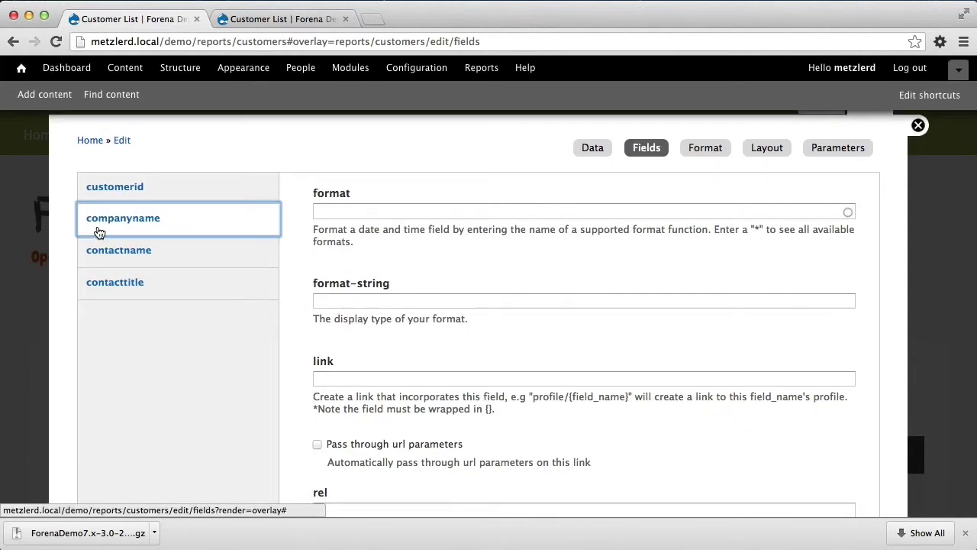
{"action": "left_click", "coordinate": [343, 378]}
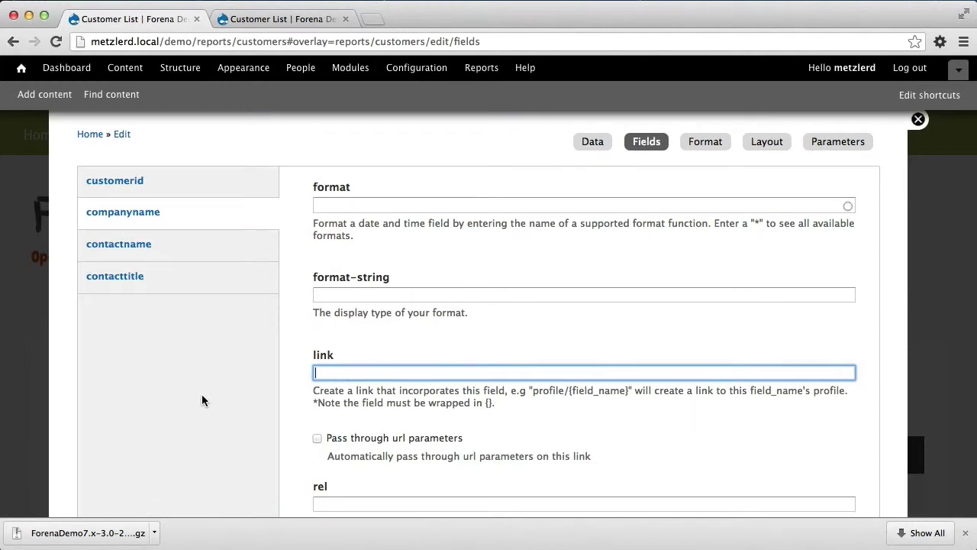
Paste the copied orders URL as companyname's link, replacing ALFKI with {customerid}
{"action": "type", "text": "reports/customer_orders?customer=ALFKI"}
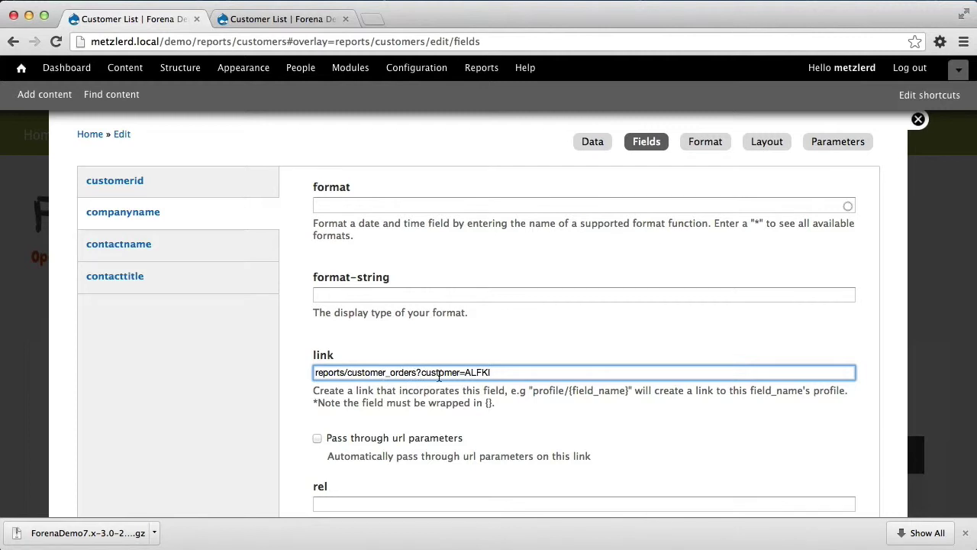
{"action": "left_click_drag", "start_coordinate": [466, 374], "coordinate": [505, 374]}
{"action": "type", "text": "{co"}
{"action": "key", "text": "BackSpace"}
{"action": "key", "text": "BackSpace"}
{"action": "type", "text": "customerid}"}
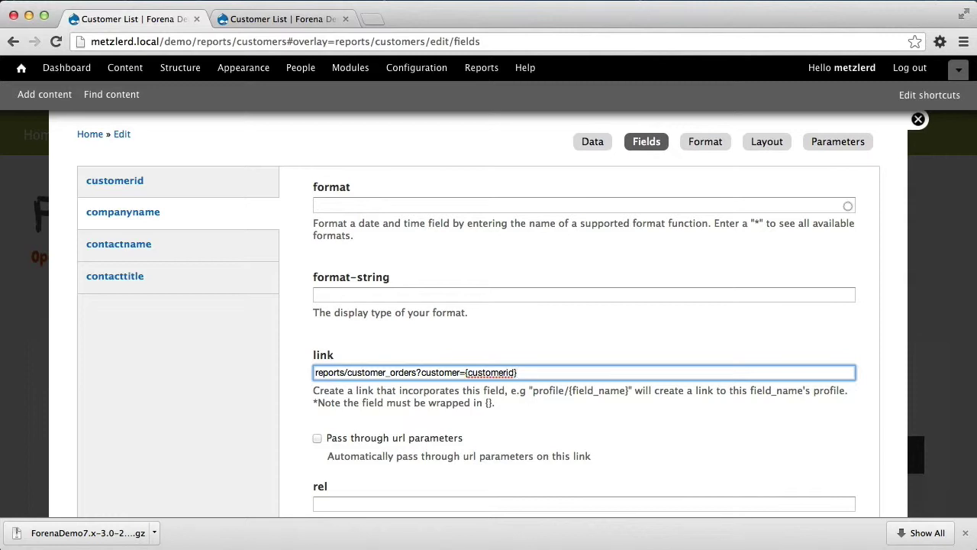
Save the customers report
{"action": "scroll", "coordinate": [488, 311], "scroll_direction": "down", "scroll_amount": 6}
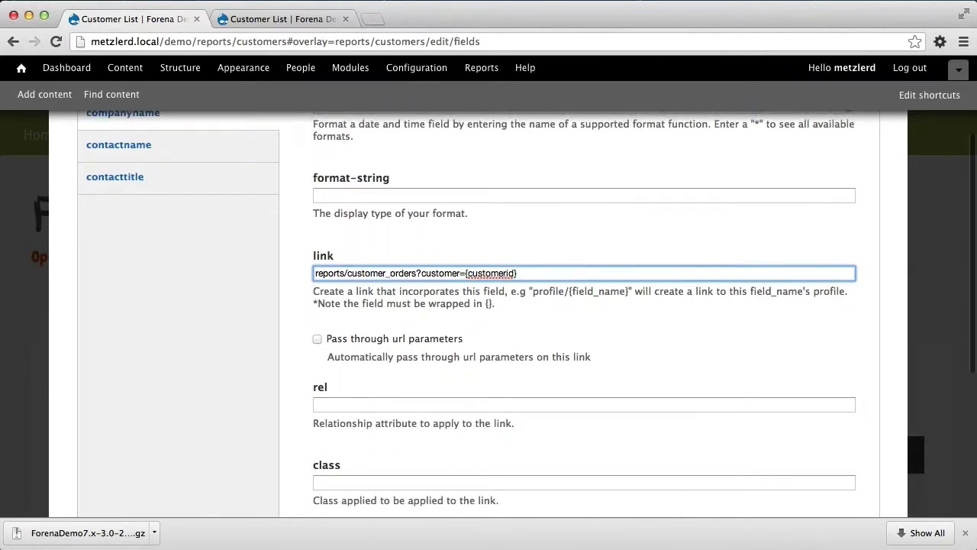
{"action": "scroll", "coordinate": [414, 355], "scroll_direction": "down", "scroll_amount": 3}
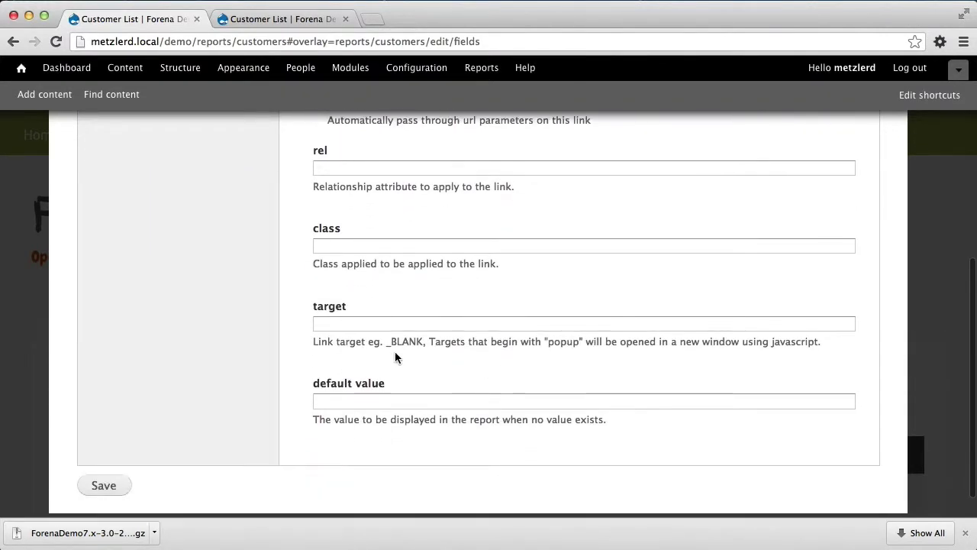
{"action": "left_click", "coordinate": [104, 486]}
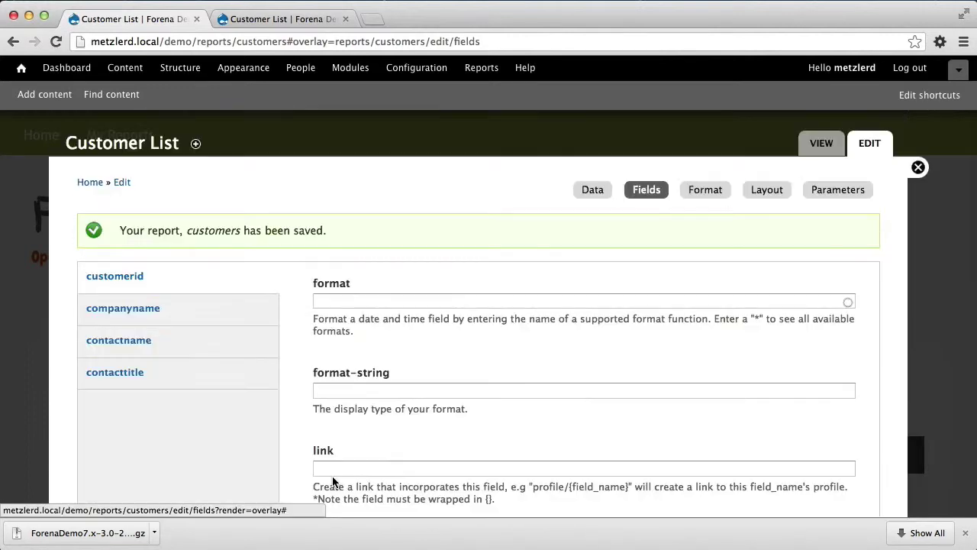
View the finished Customer List report with its linked company names
{"action": "left_click", "coordinate": [821, 143]}
{"action": "scroll", "coordinate": [403, 303], "scroll_direction": "down", "scroll_amount": 4}
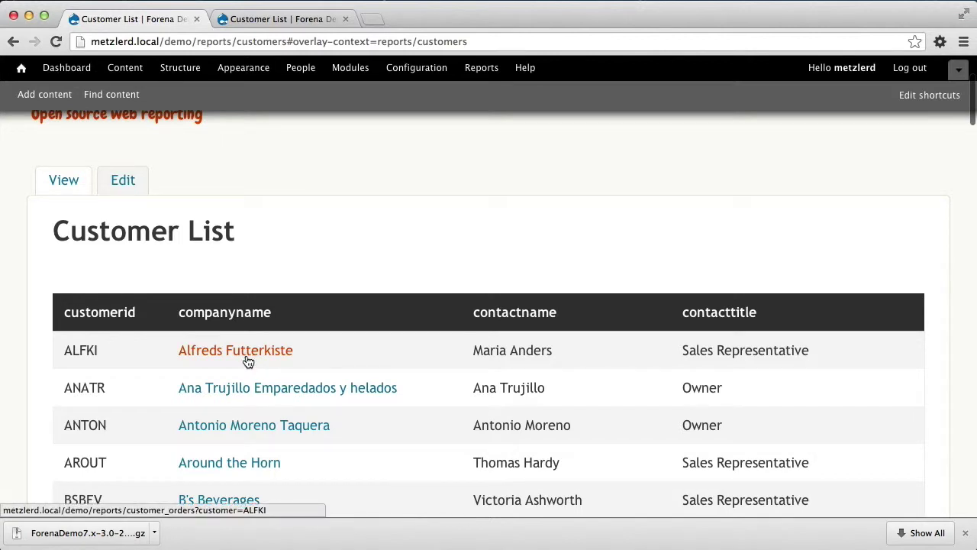
{"action": "scroll", "coordinate": [245, 381], "scroll_direction": "down", "scroll_amount": 2}
Follow the Antonio Moreno Taquera link to see ANTON's orders, including 10365 and 10507
{"action": "left_click", "coordinate": [233, 372]}
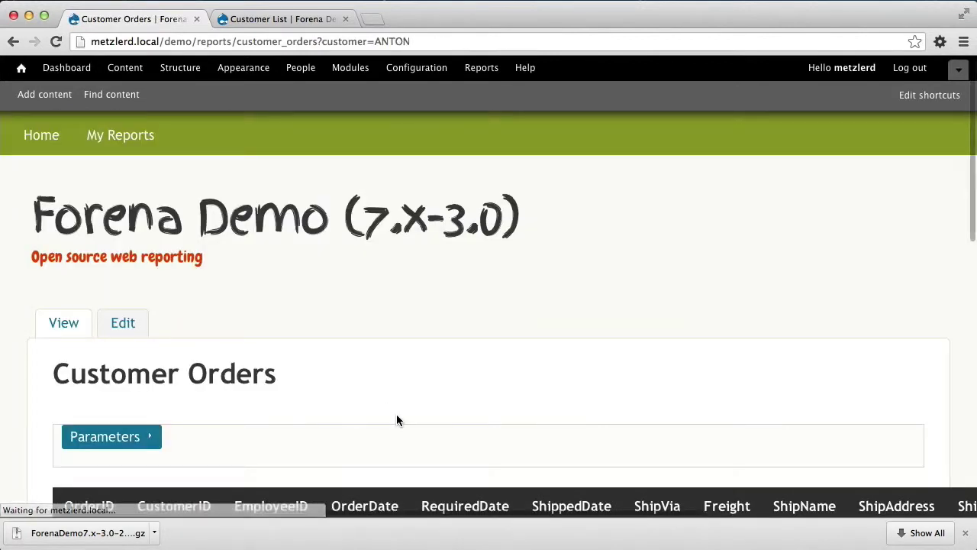
{"action": "scroll", "coordinate": [393, 417], "scroll_direction": "down", "scroll_amount": 4}
{"action": "scroll", "coordinate": [389, 418], "scroll_direction": "down", "scroll_amount": 2}
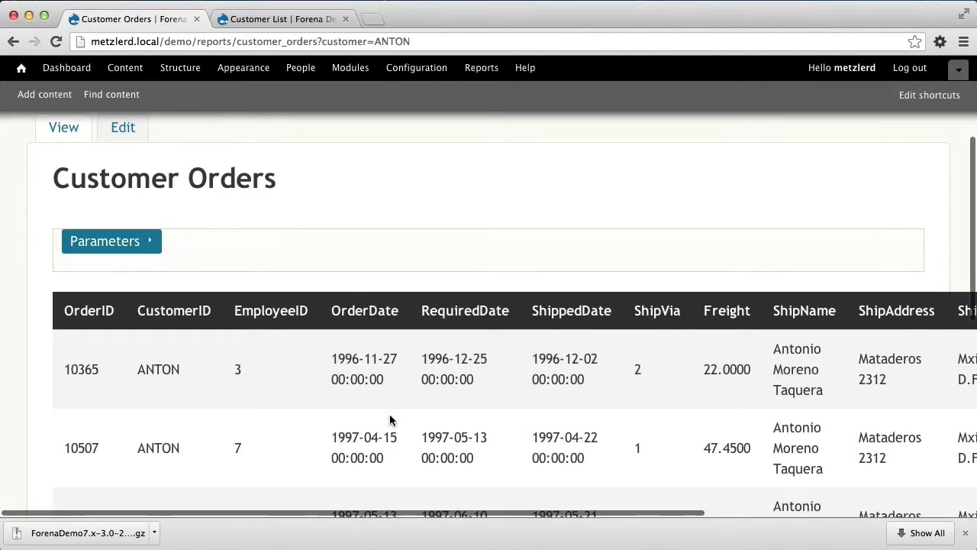
{"action": "scroll", "coordinate": [390, 419], "scroll_direction": "down", "scroll_amount": 2}
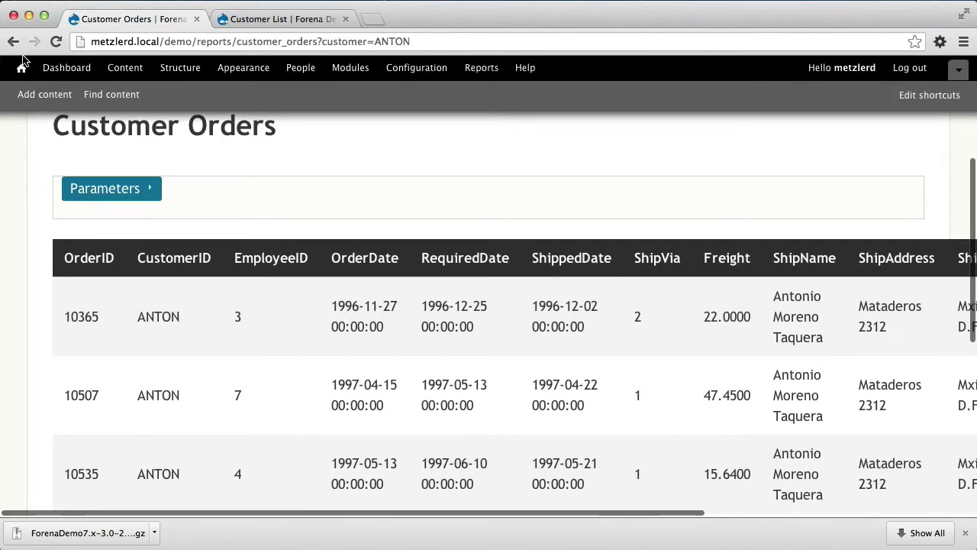